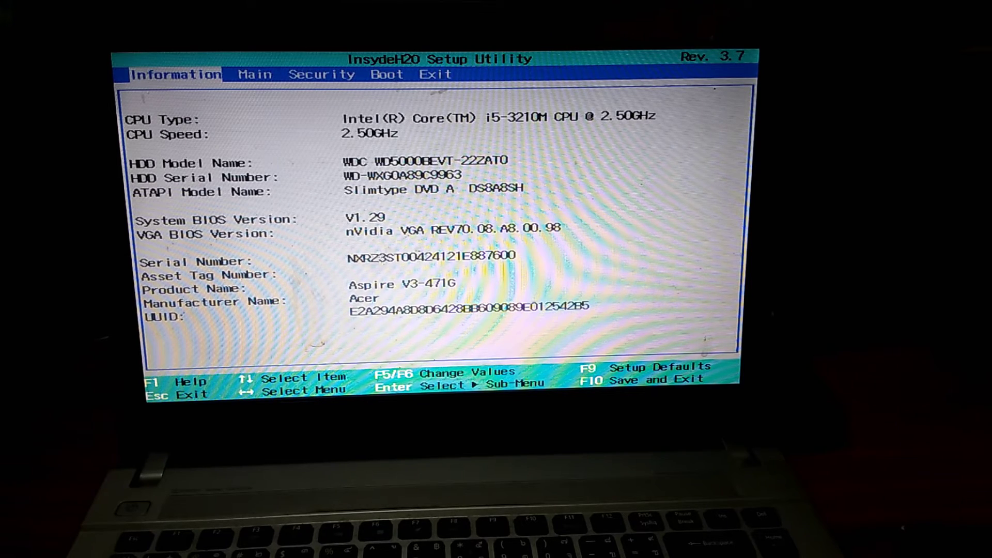
# Switch between the Main and Information tabs, ending on Main with F12 Boot Menu still Disabled
pyautogui.press('Right')
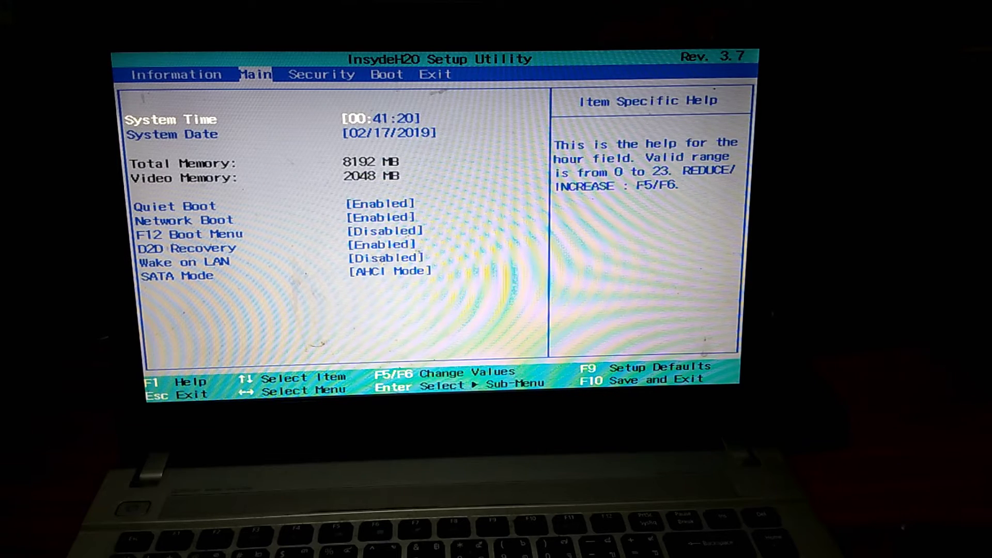
pyautogui.press('Left')
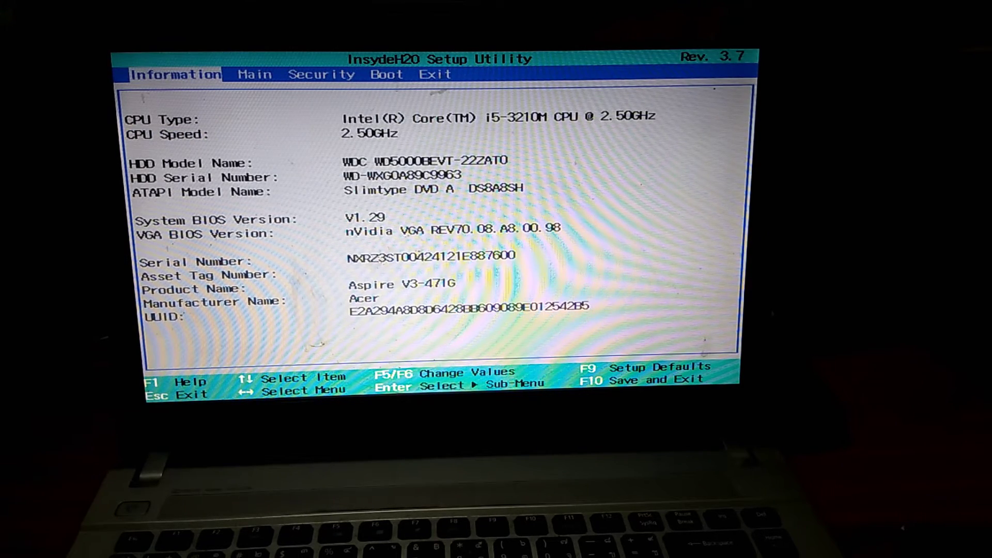
pyautogui.press('Right')
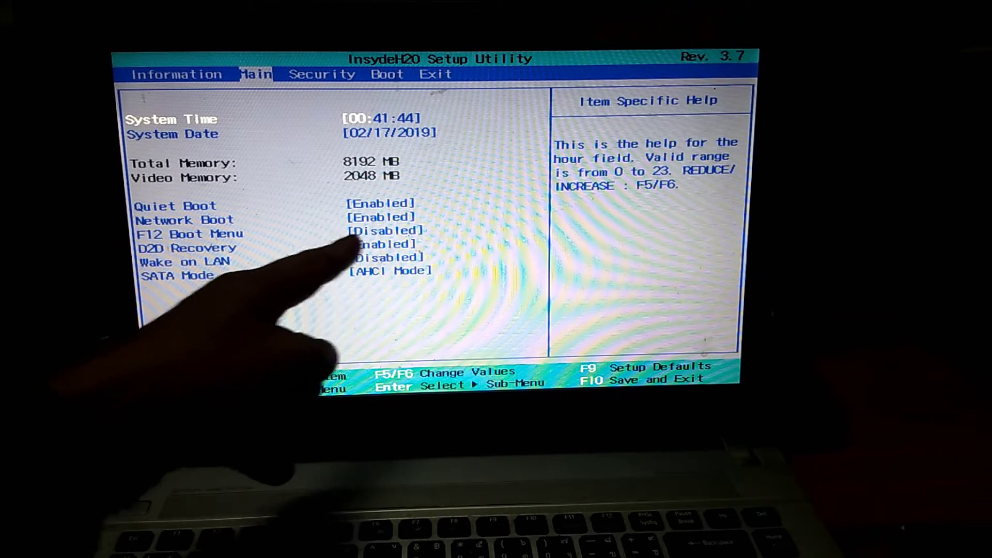
pyautogui.press('Down')
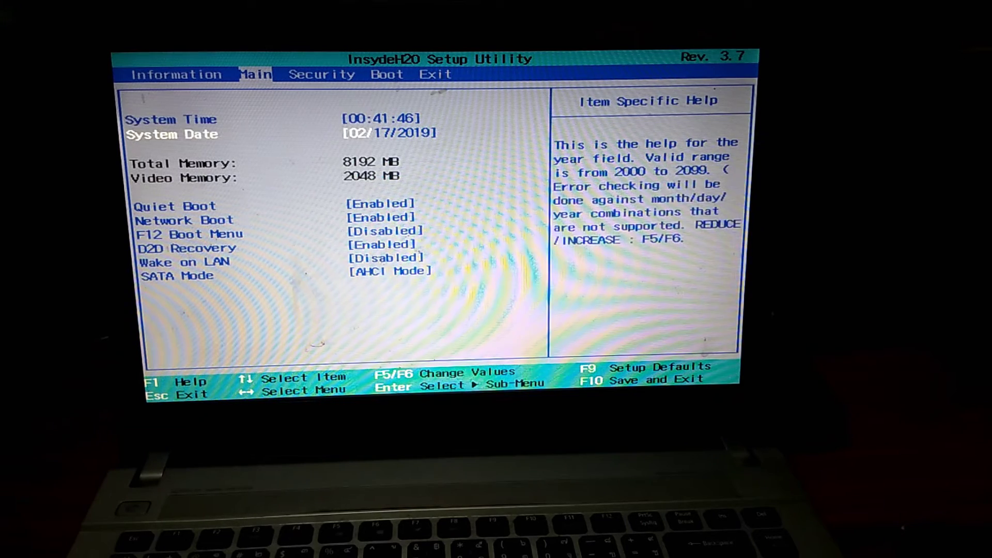
pyautogui.press('Down')
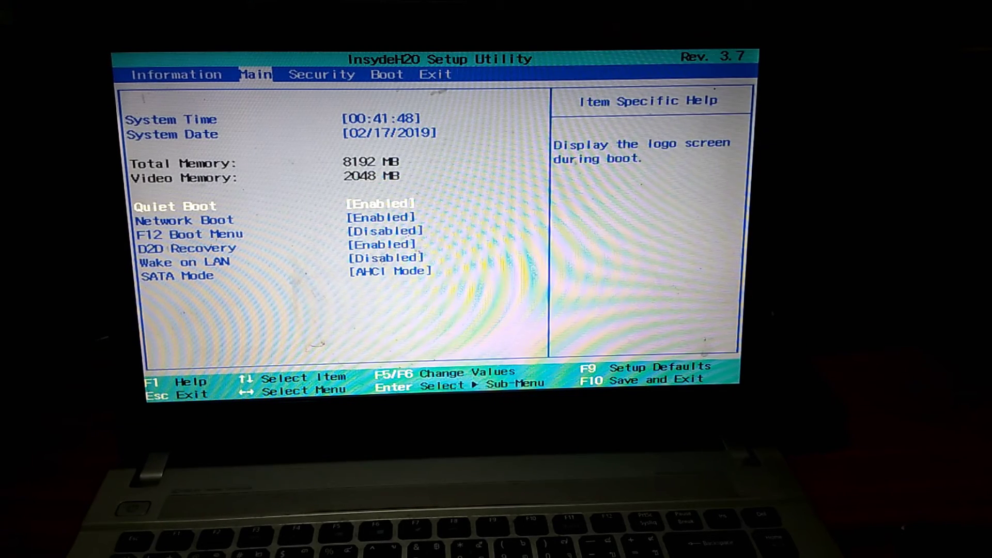
pyautogui.press('Down')
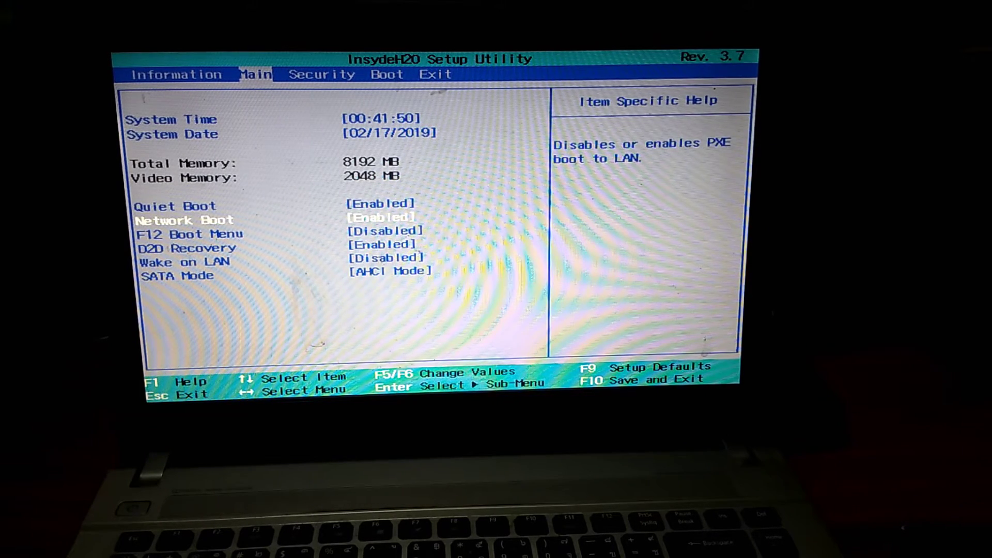
pyautogui.press('Down')
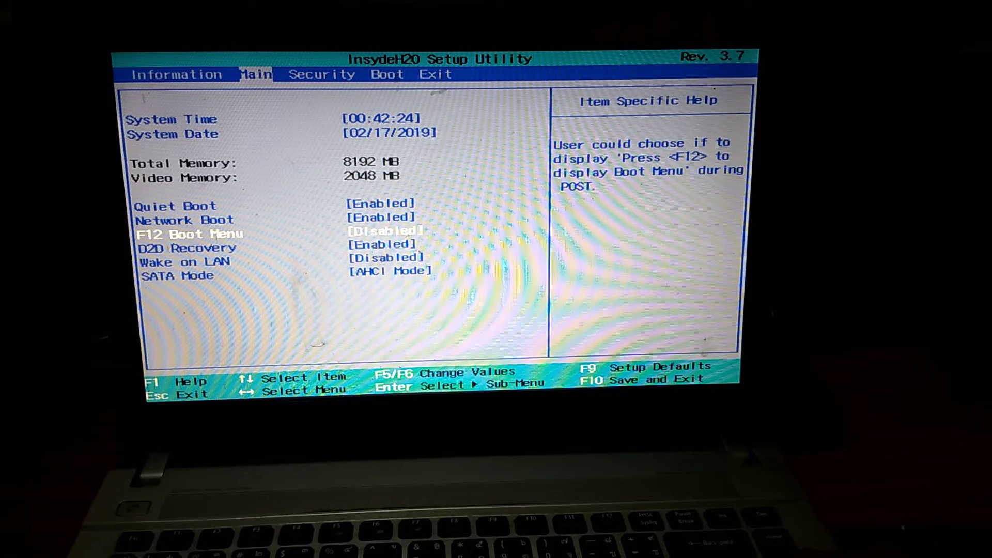
# Set F12 Boot Menu to Enabled and bring up the Boot priority order list
pyautogui.press('Return')
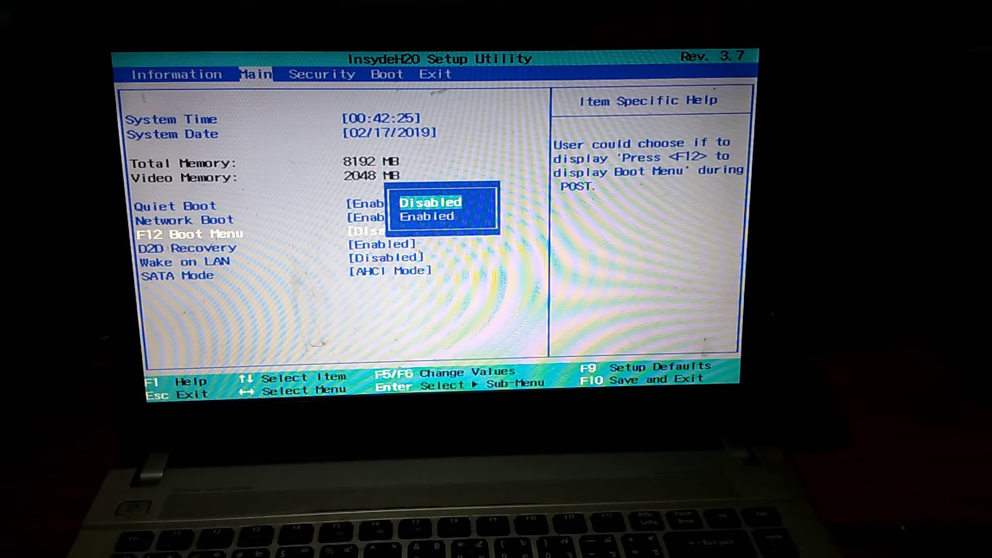
pyautogui.press('Down')
pyautogui.press('Return')
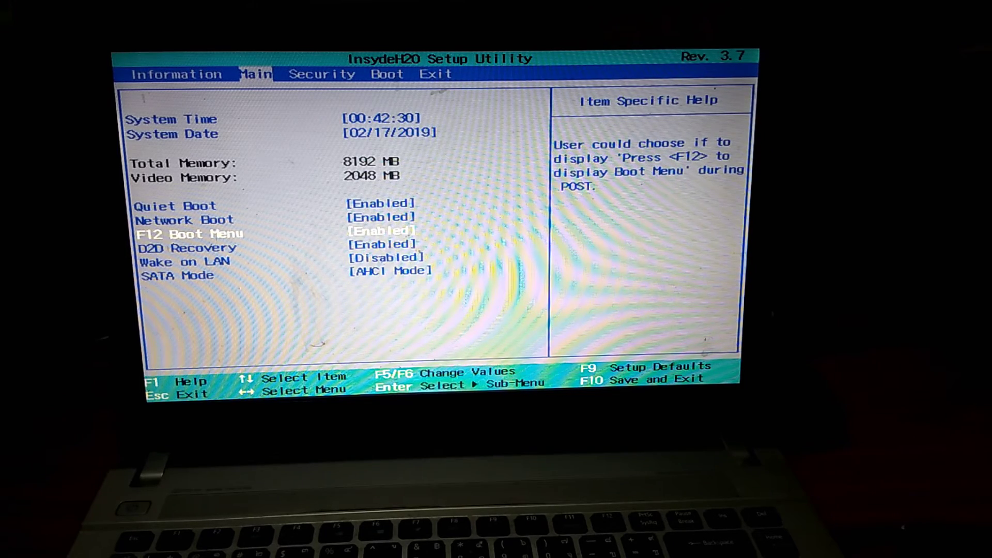
pyautogui.press('Right')
pyautogui.press('Right')
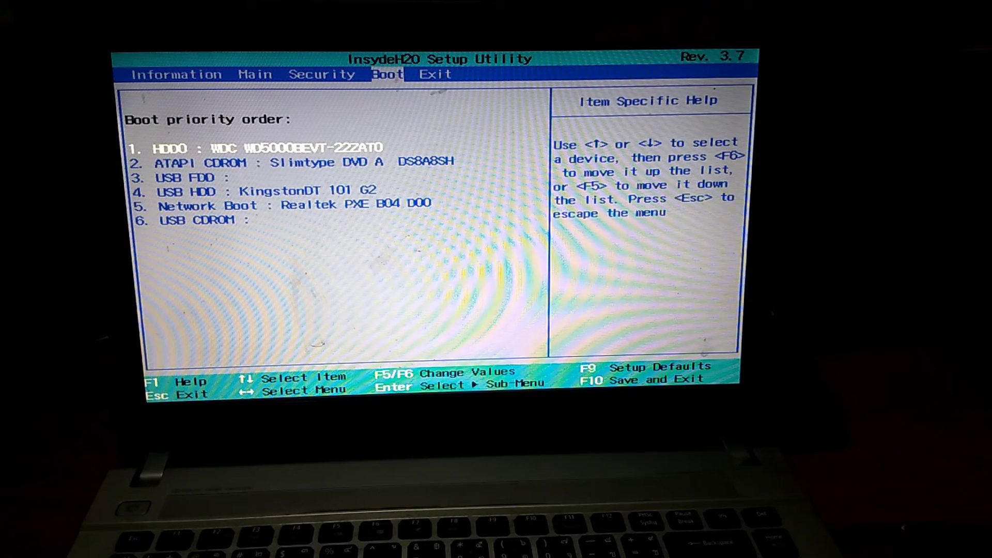
# Browse the boot priority list from HDD0 through Network Boot, settling on the Kingston USB HDD entry
pyautogui.press('Down')
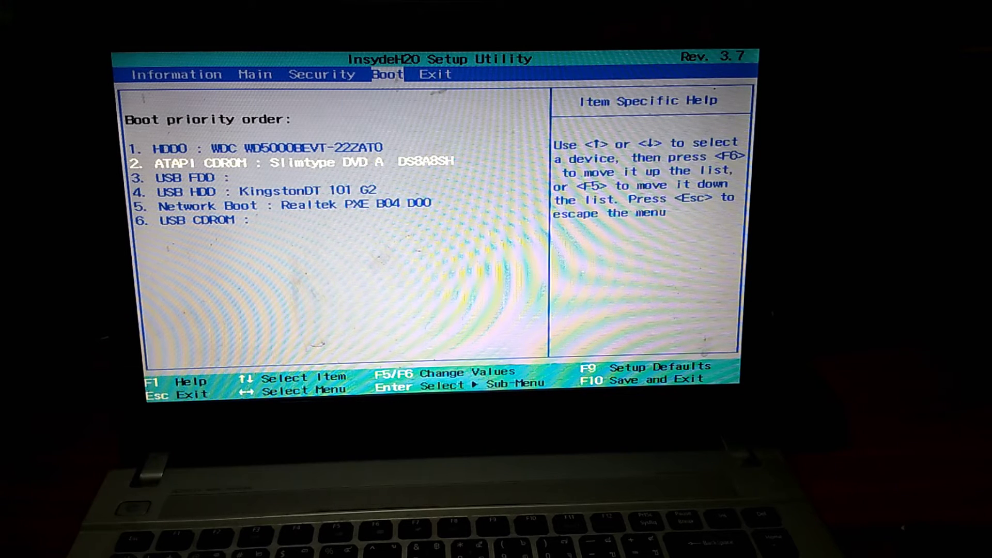
pyautogui.press('Down')
pyautogui.press('Down')
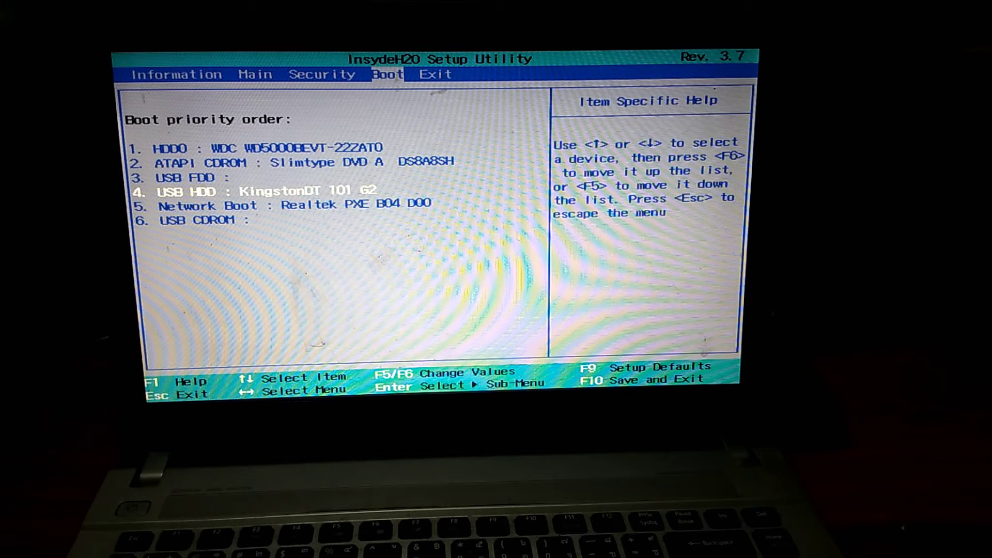
pyautogui.press('Down')
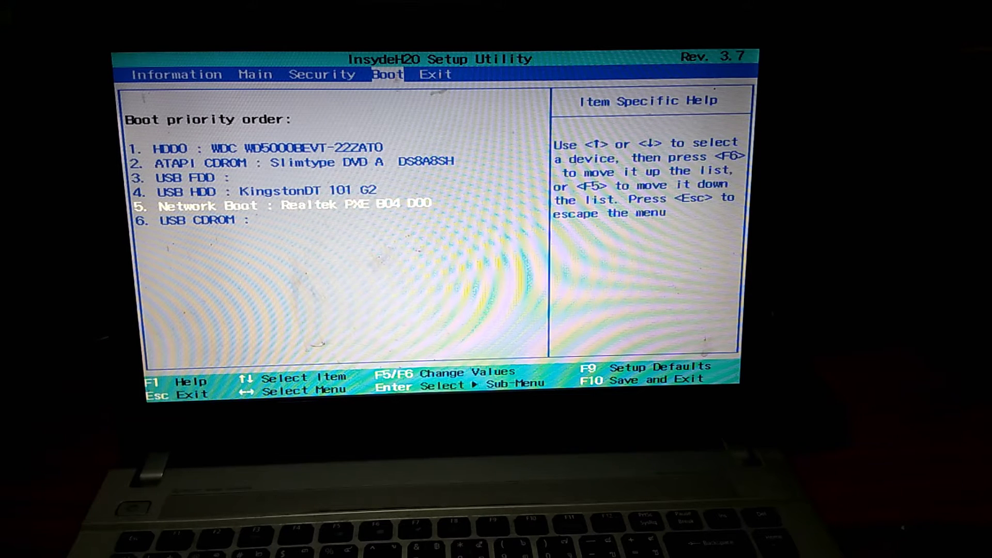
pyautogui.press('Up')
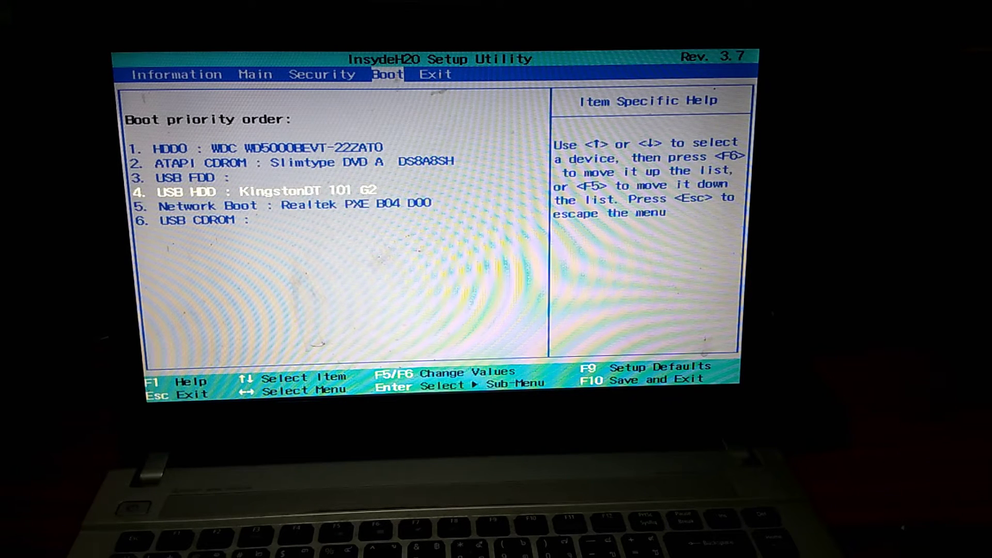
pyautogui.press('Up')
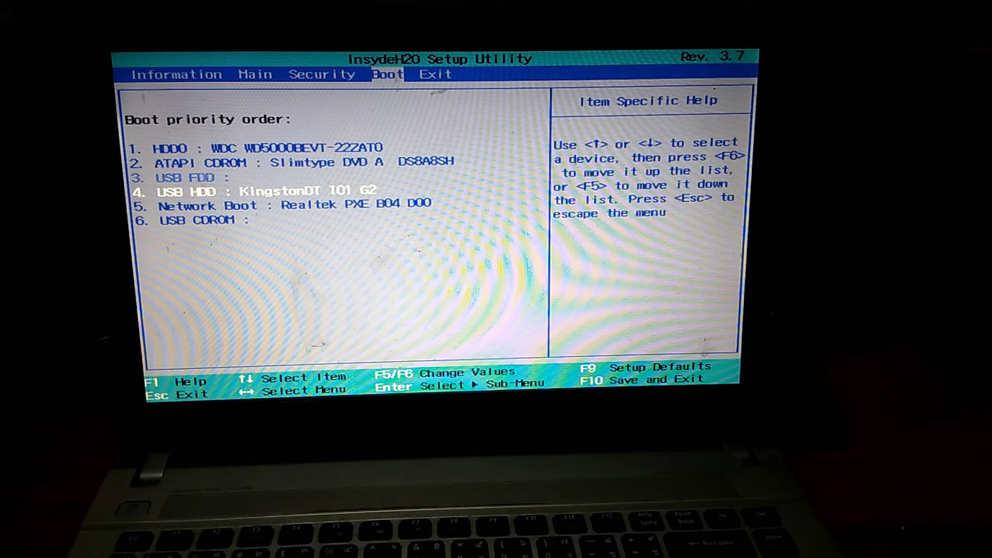
pyautogui.press('Up')
pyautogui.press('Up')
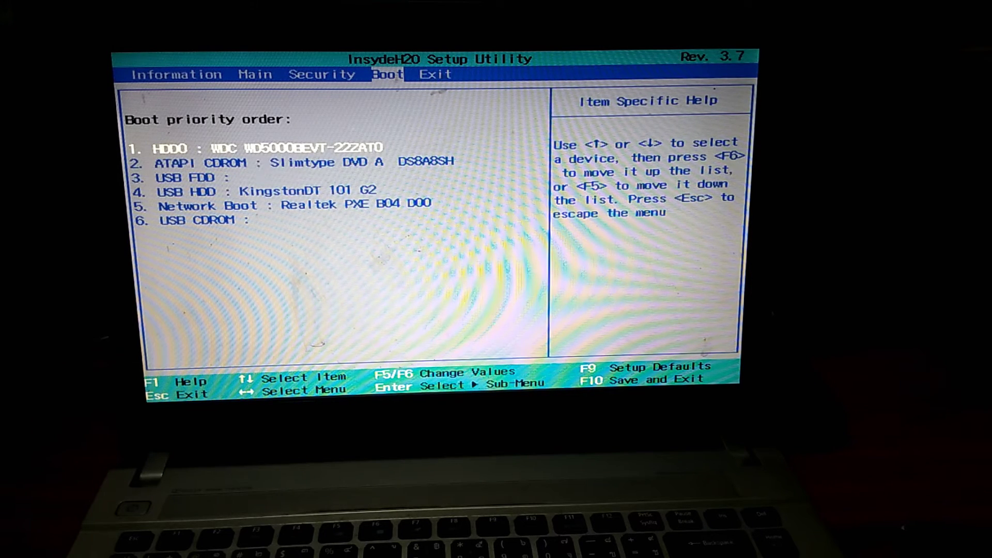
pyautogui.press('Down')
pyautogui.press('Down')
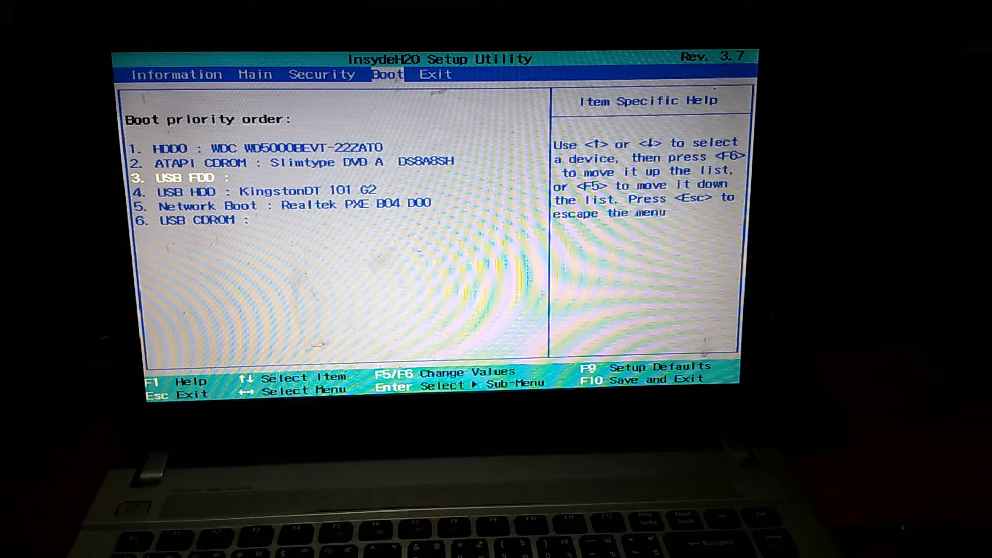
pyautogui.press('Down')
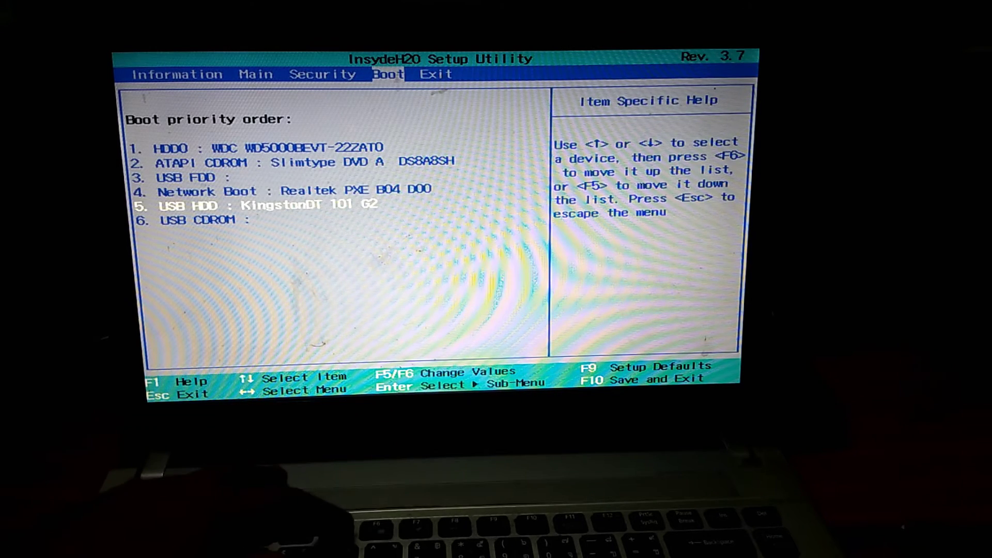
# Raise the Kingston USB HDD to first boot priority and show the Exit page
pyautogui.press('F5')
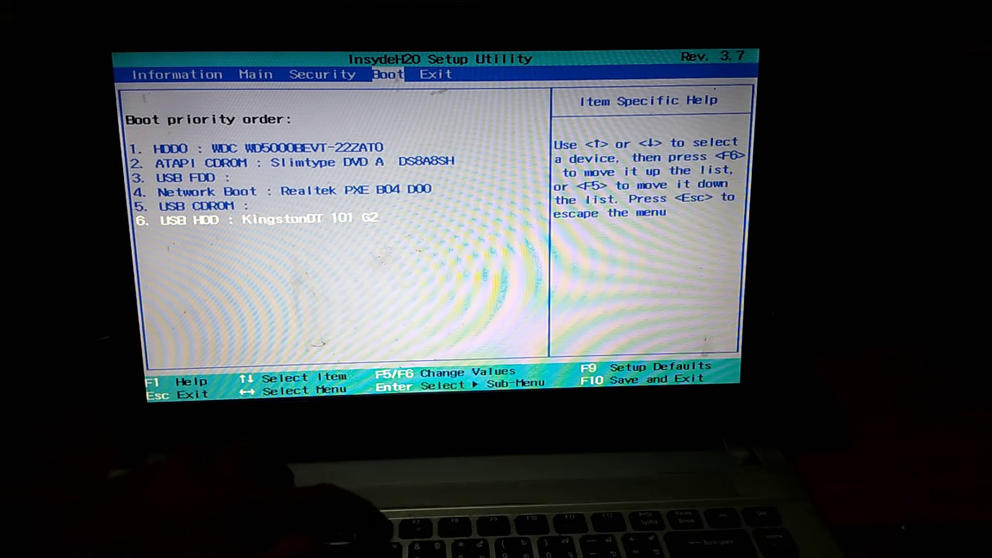
pyautogui.press('F6')
pyautogui.press('F6')
pyautogui.press('F6')
pyautogui.press('F6')
pyautogui.press('F6')
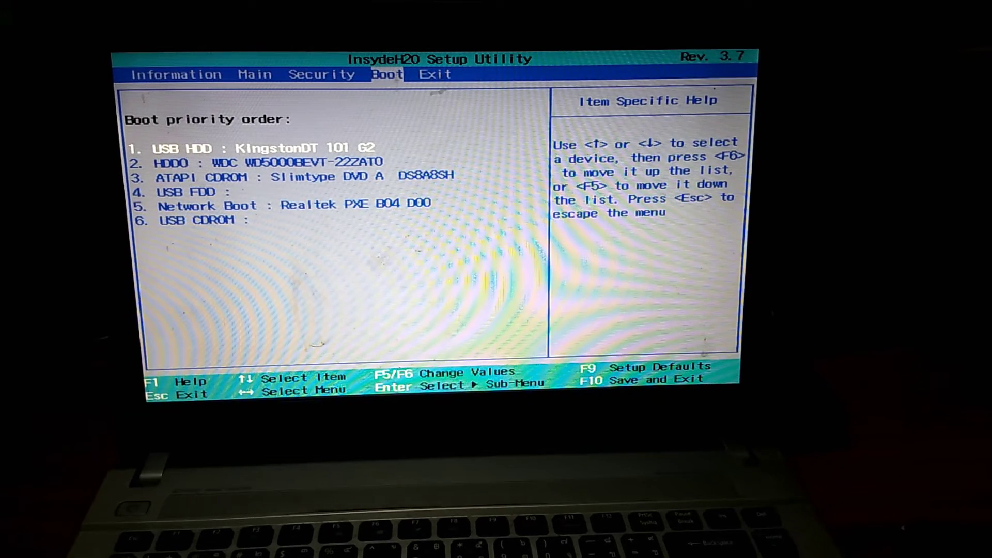
pyautogui.press('Right')
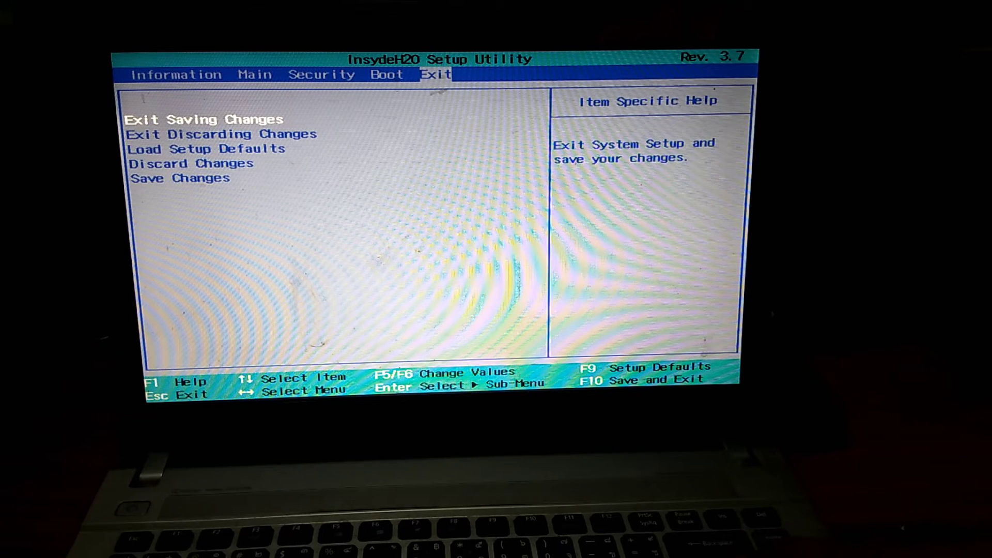
# Save the BIOS changes and restart into the F12 one-time boot menu, comparing the Setup entries
pyautogui.press('Return')
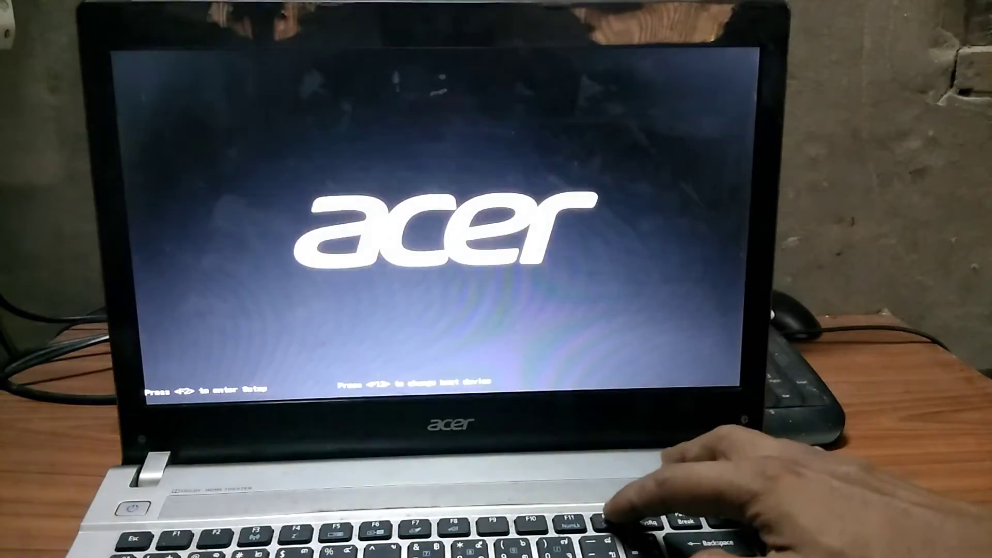
pyautogui.press('F12')
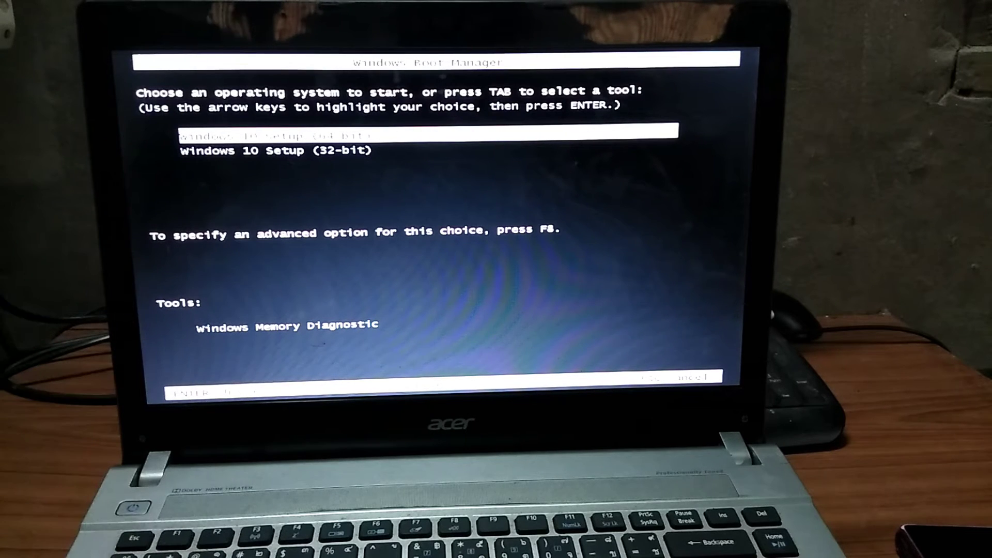
pyautogui.press('Down')
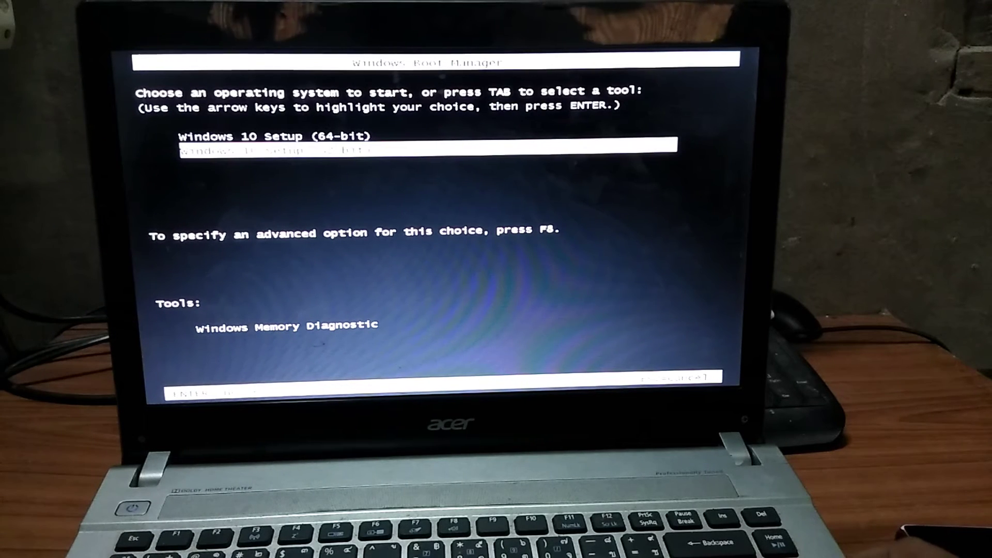
pyautogui.press('Up')
pyautogui.press('Down')
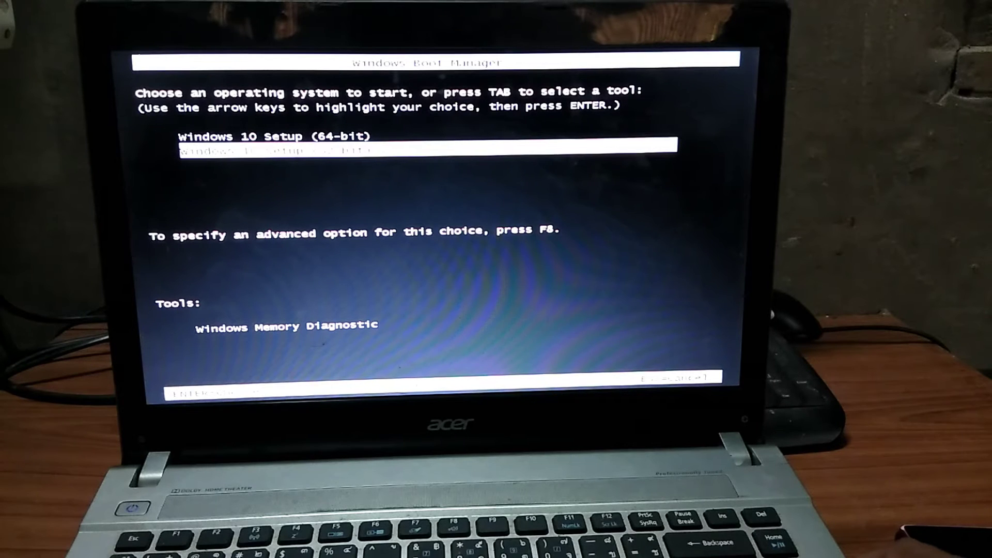
pyautogui.press('Up')
pyautogui.press('Down')
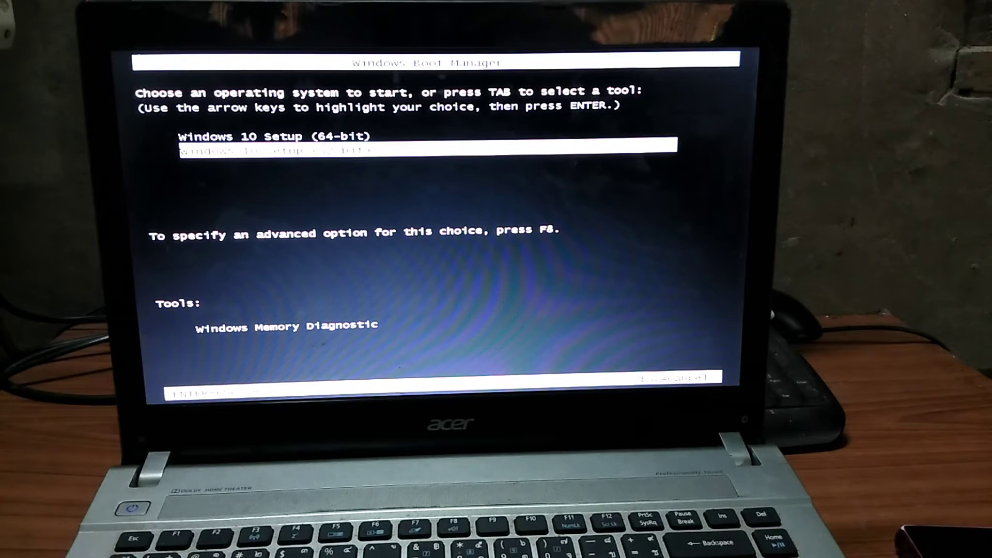
pyautogui.press('Up')
# Launch Windows 10 Setup (64-bit) from the boot manager
pyautogui.press('Down')
pyautogui.press('Up')
pyautogui.press('Down')
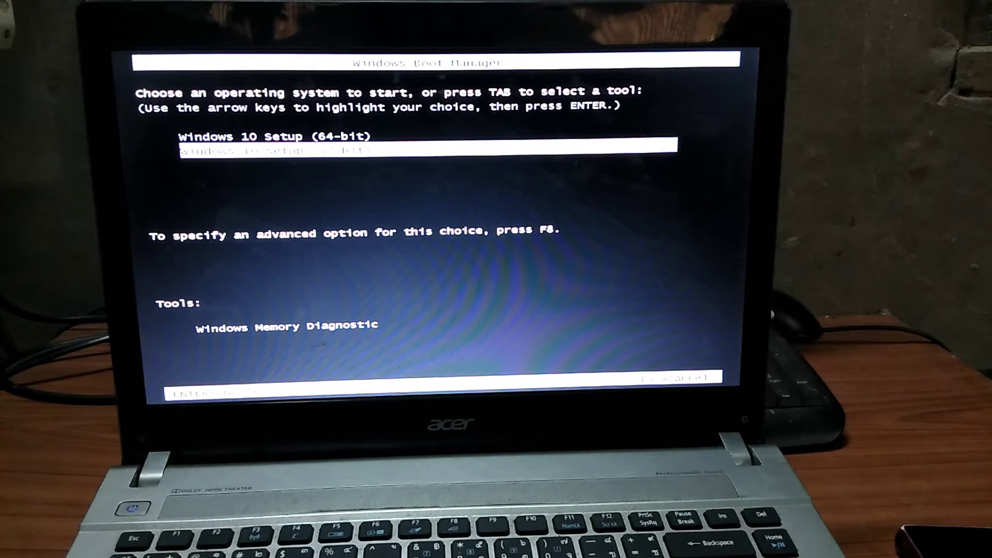
pyautogui.press('Up')
pyautogui.press('Down')
pyautogui.press('Up')
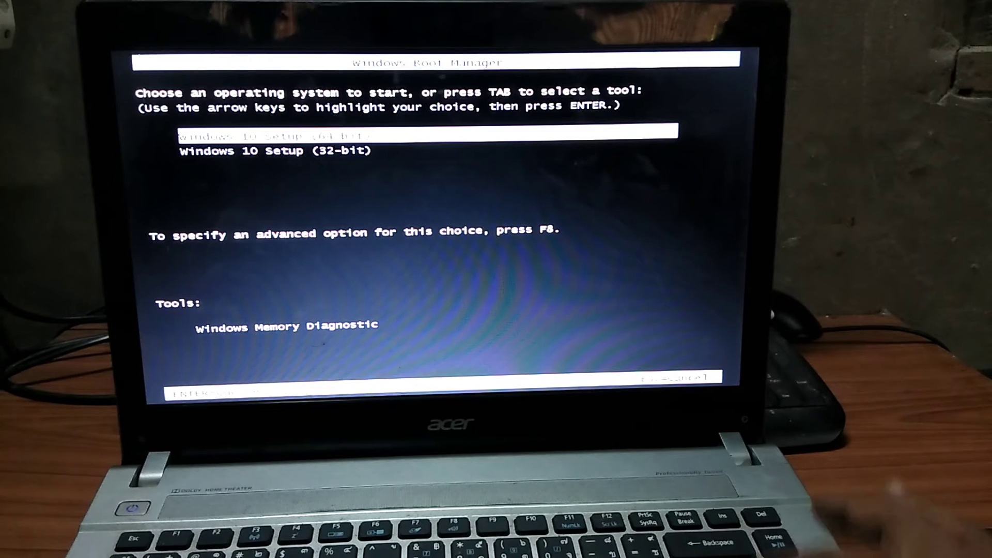
pyautogui.press('Return')
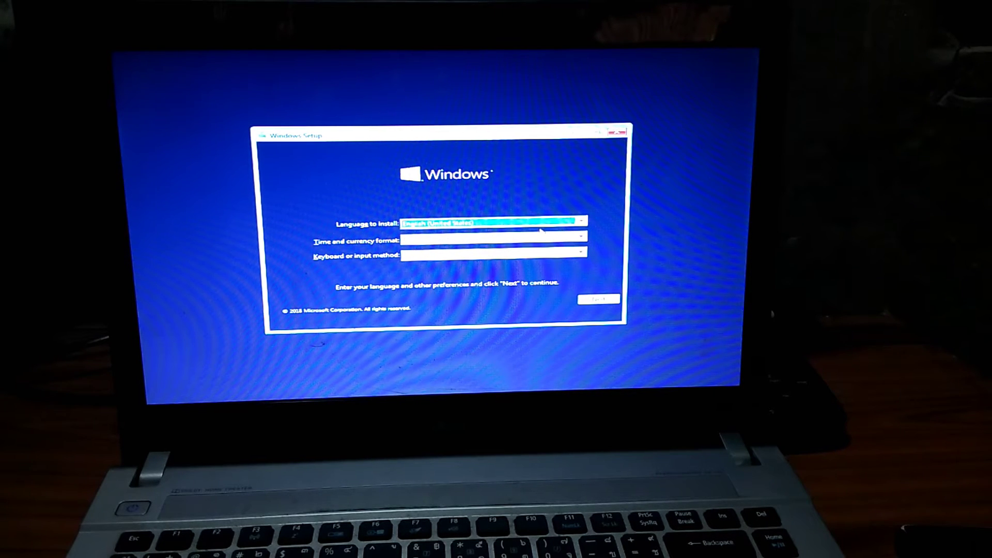
# Accept the default language preferences and choose Install now
pyautogui.click(600, 300)
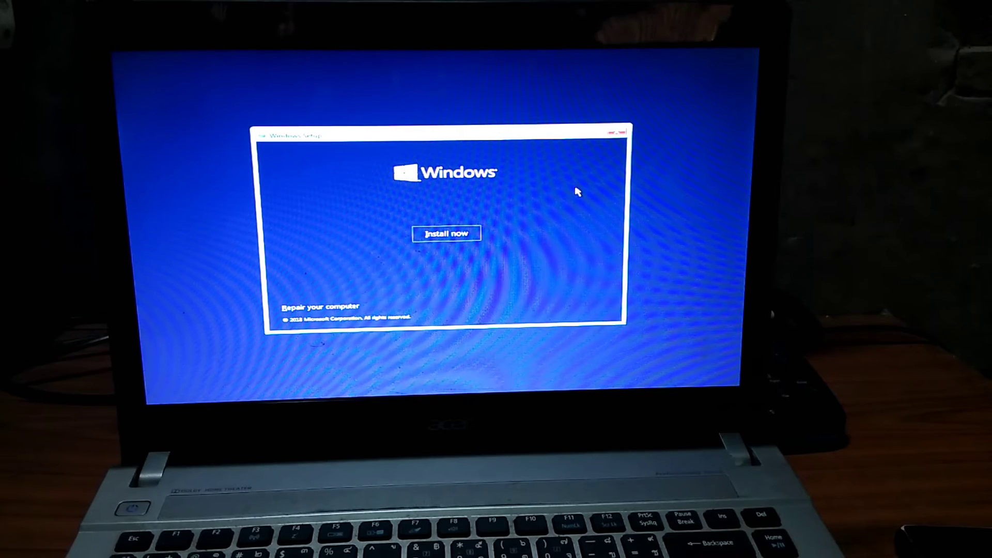
pyautogui.click(449, 235)
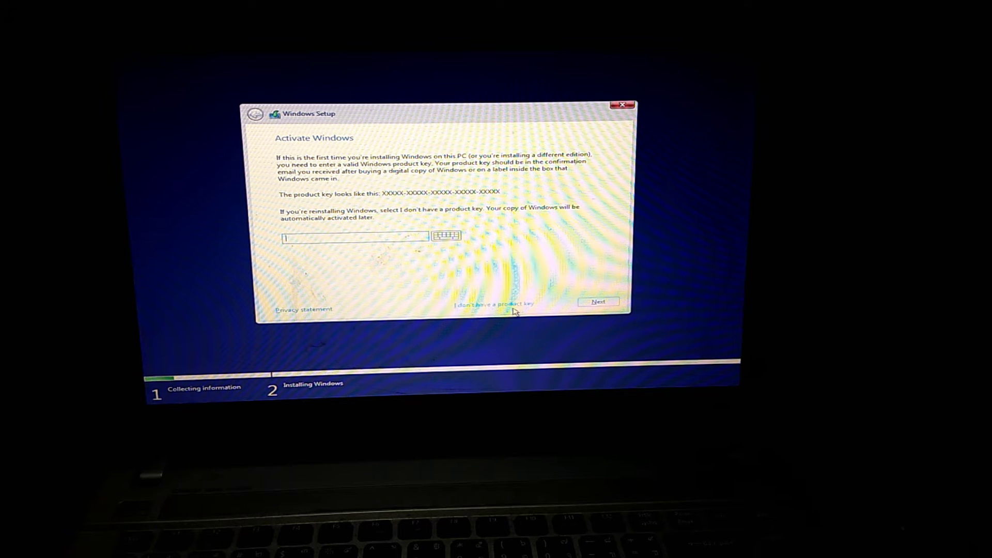
# Skip the product key and pick Windows 10 Pro from the edition list
pyautogui.click(472, 309)
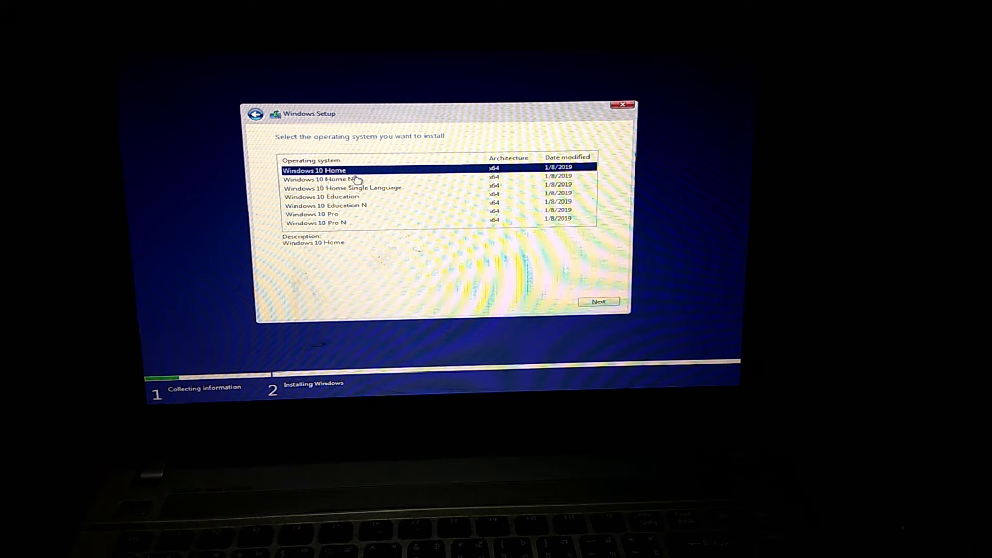
pyautogui.click(416, 179)
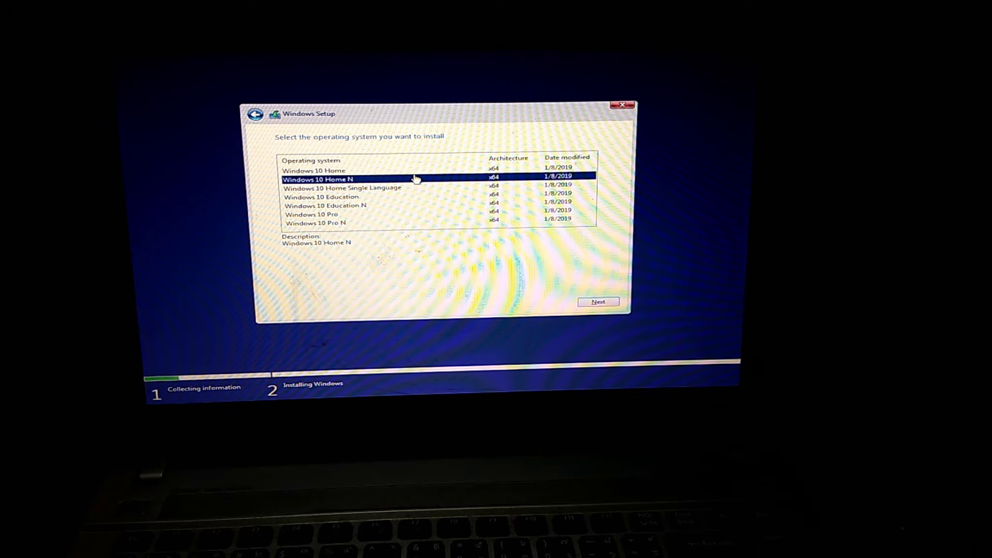
pyautogui.press('Down')
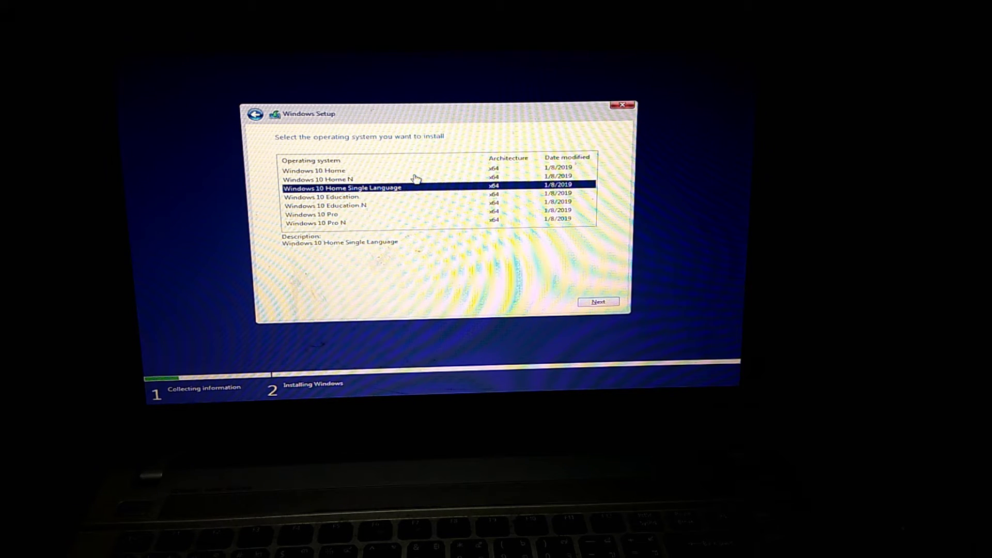
pyautogui.press('Down')
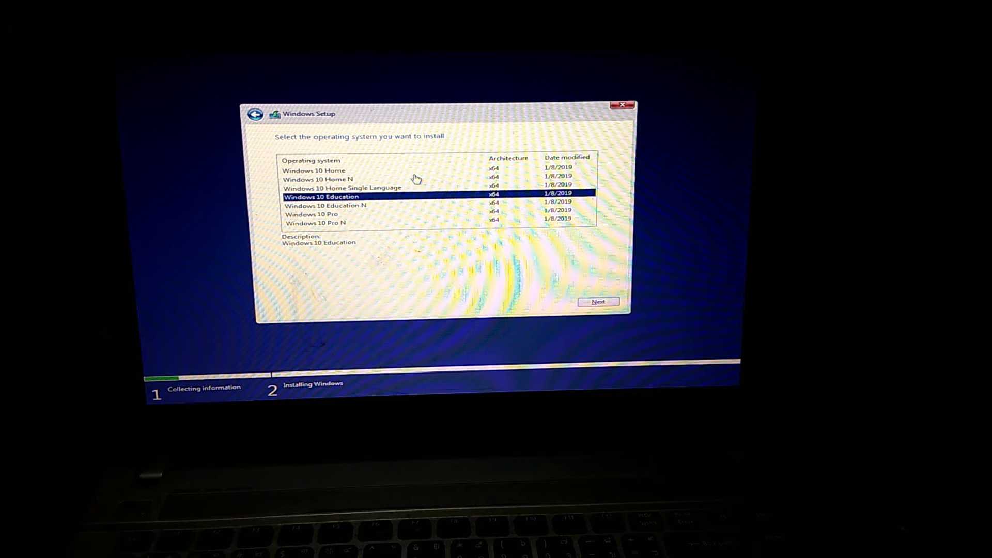
pyautogui.press('Down')
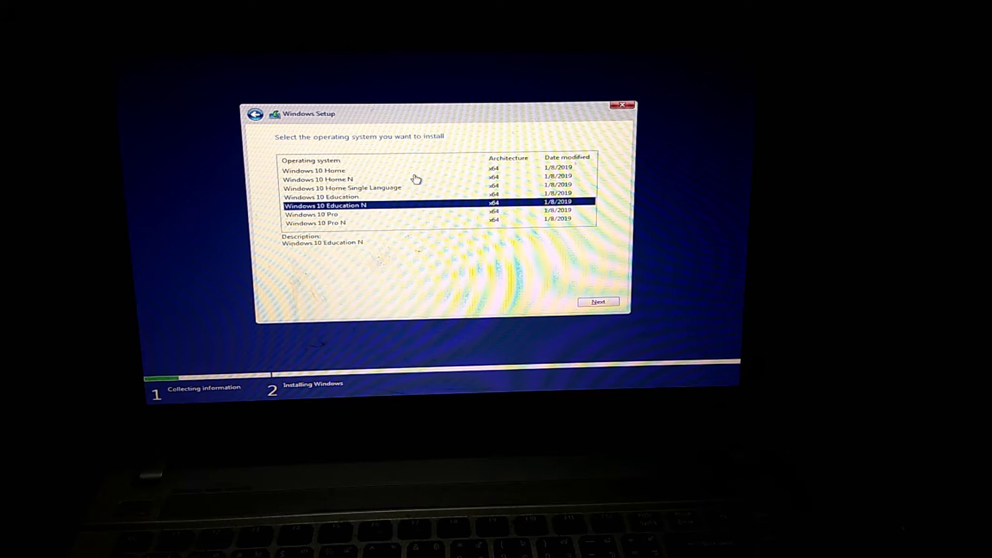
pyautogui.press('Down')
pyautogui.press('Down')
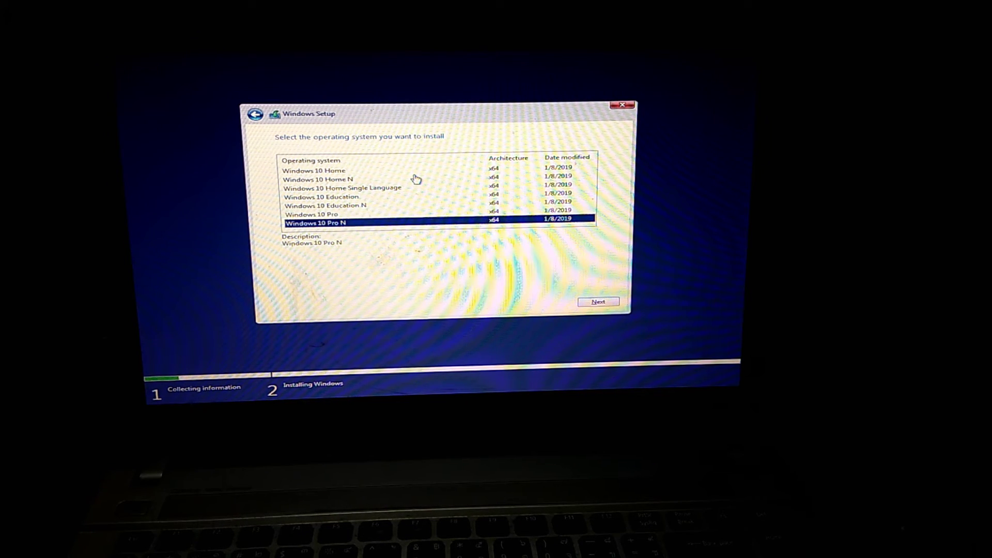
pyautogui.press('Up')
pyautogui.press('Up')
pyautogui.press('Up')
pyautogui.press('Up')
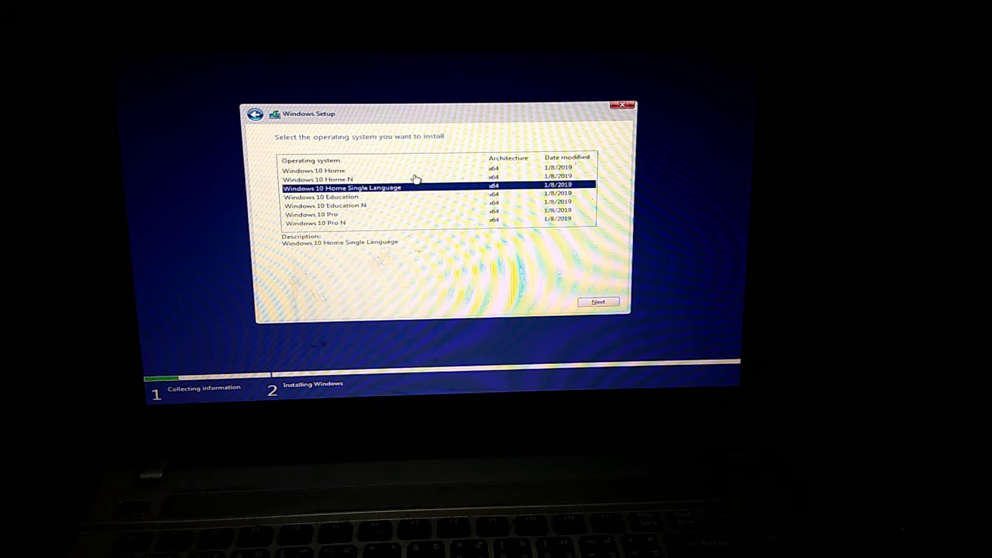
pyautogui.press('Up')
pyautogui.press('Up')
pyautogui.press('Down')
pyautogui.press('Down')
pyautogui.press('Down')
pyautogui.press('Down')
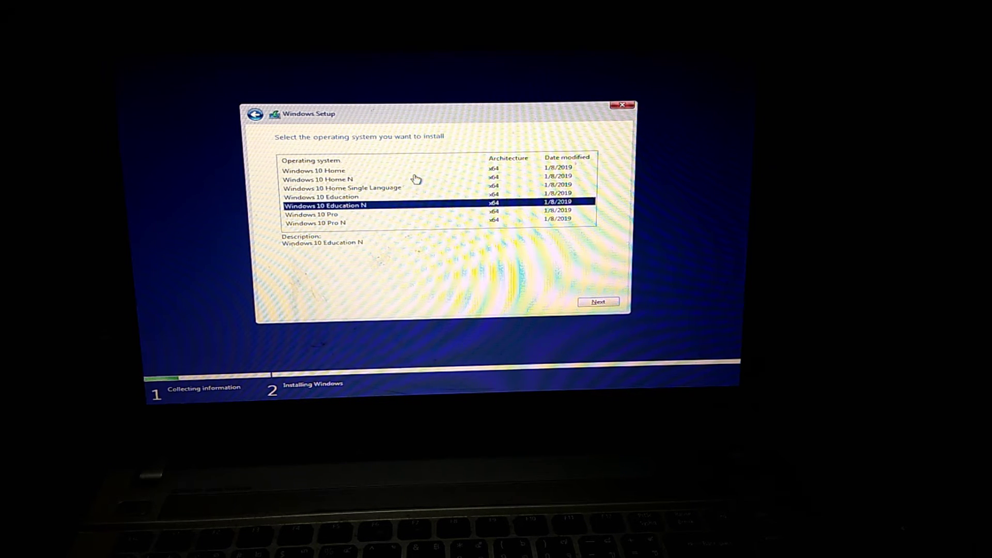
pyautogui.press('Down')
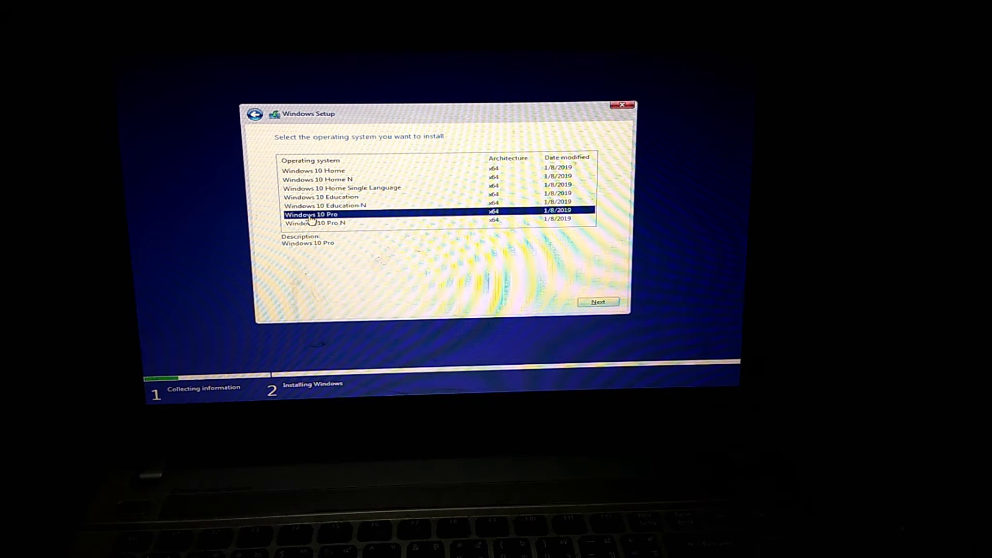
pyautogui.click(601, 305)
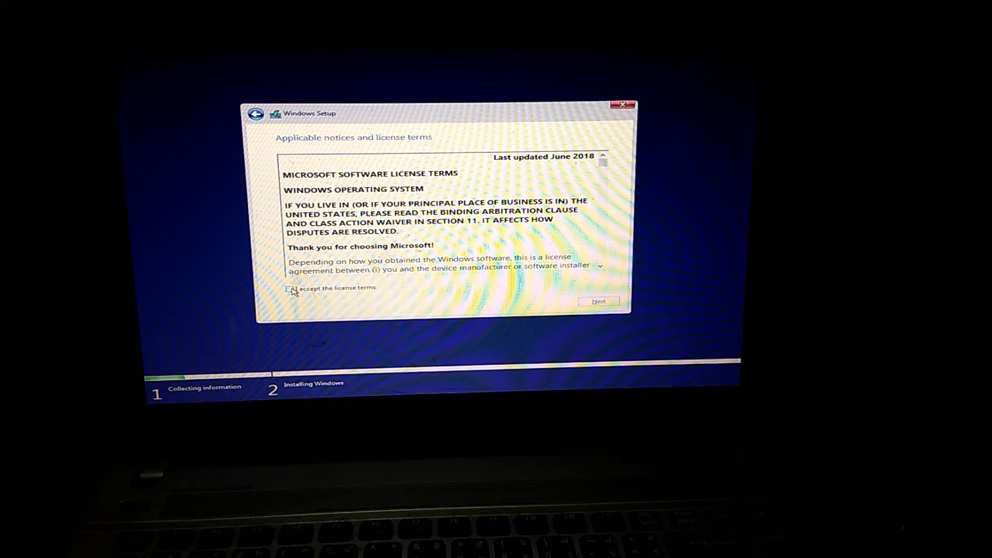
# Accept the Windows 10 license terms and continue
pyautogui.click(290, 288)
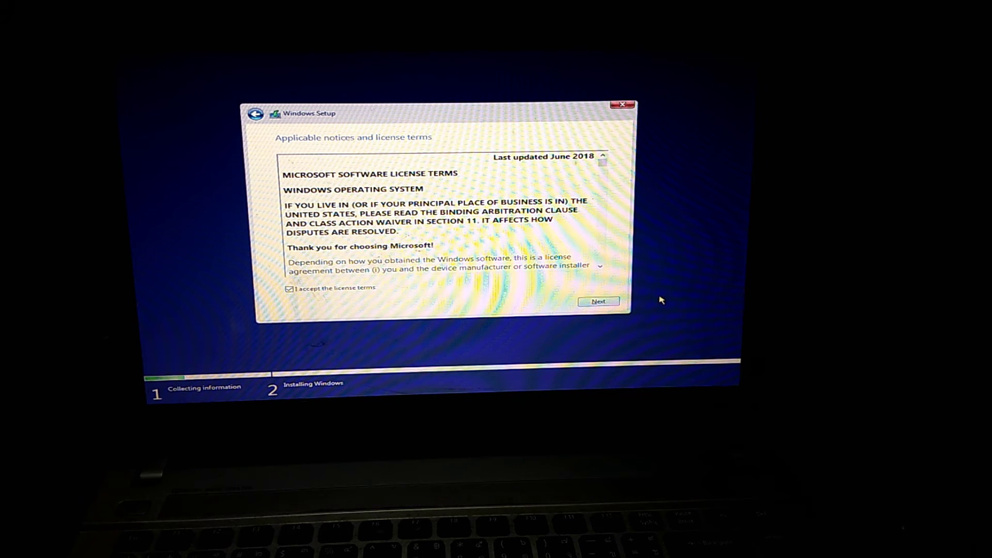
pyautogui.click(599, 303)
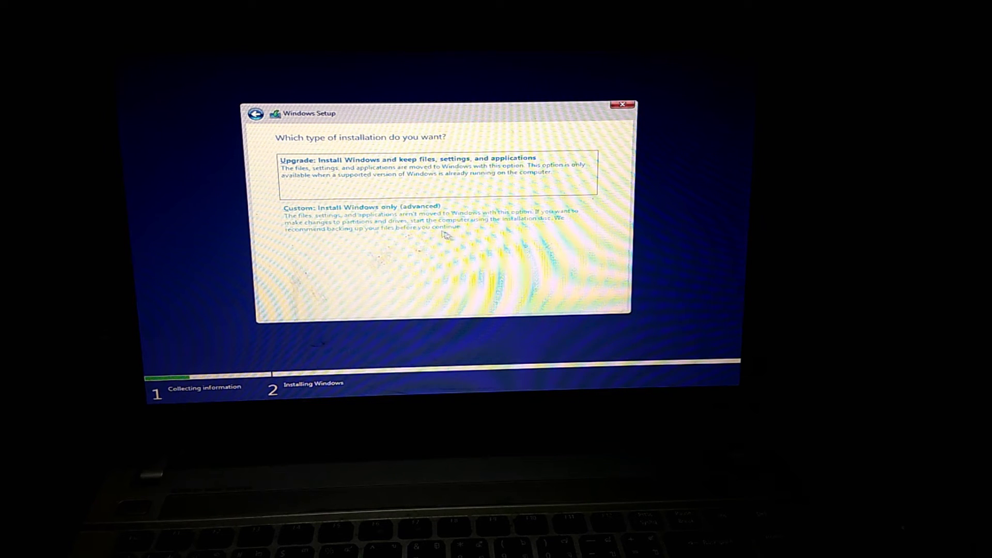
# Choose the Custom (Windows only) installation and browse Drive 0 partitions 3 and 4
pyautogui.click(334, 222)
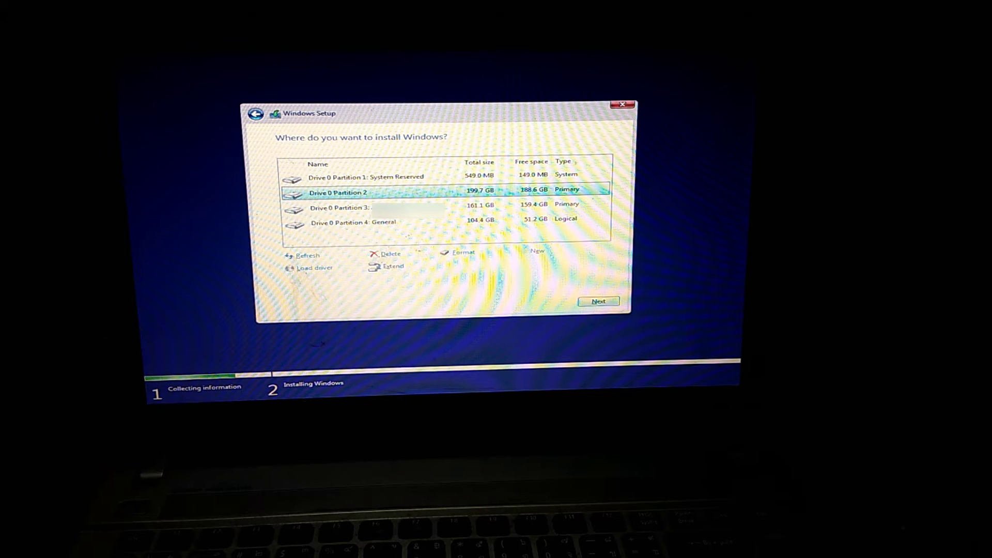
pyautogui.press('Down')
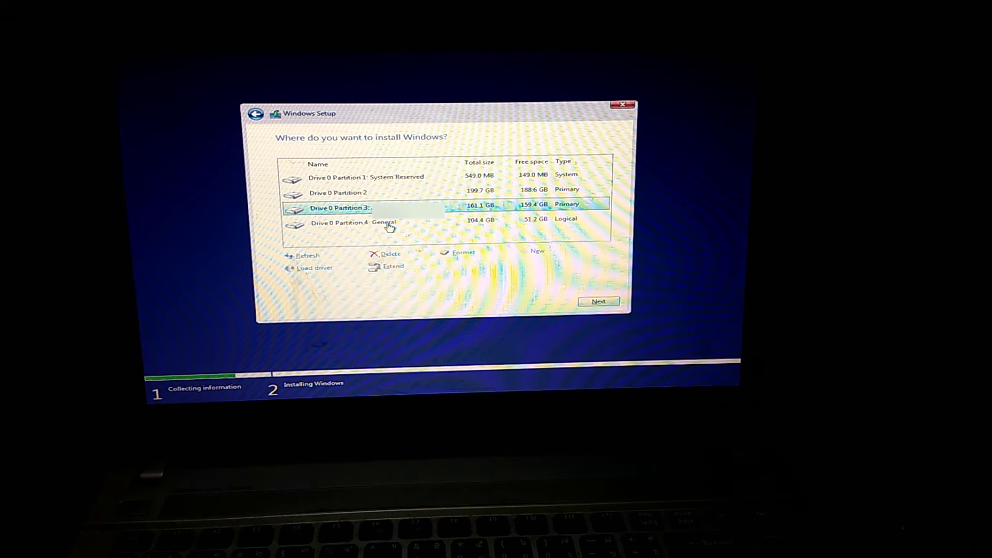
pyautogui.click(389, 225)
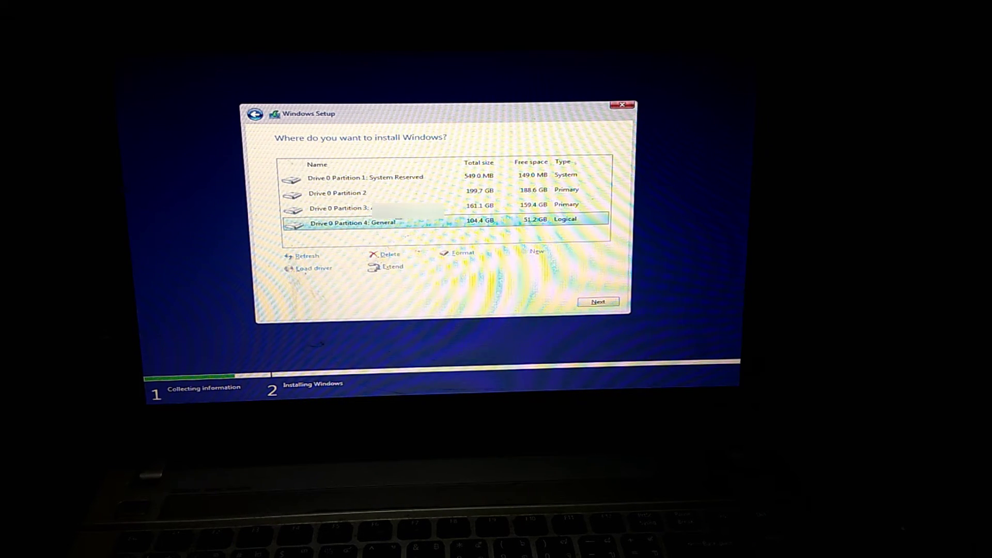
pyautogui.press('Up')
pyautogui.press('Down')
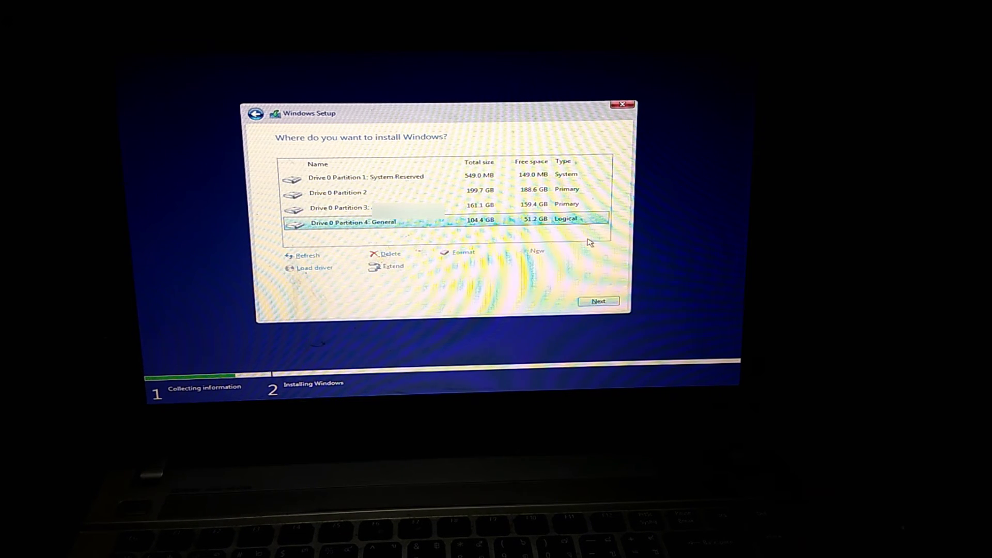
# Open a Shift+F10 command prompt, then highlight Drive 0 Partition 2
pyautogui.hotkey('shift', 'F10')
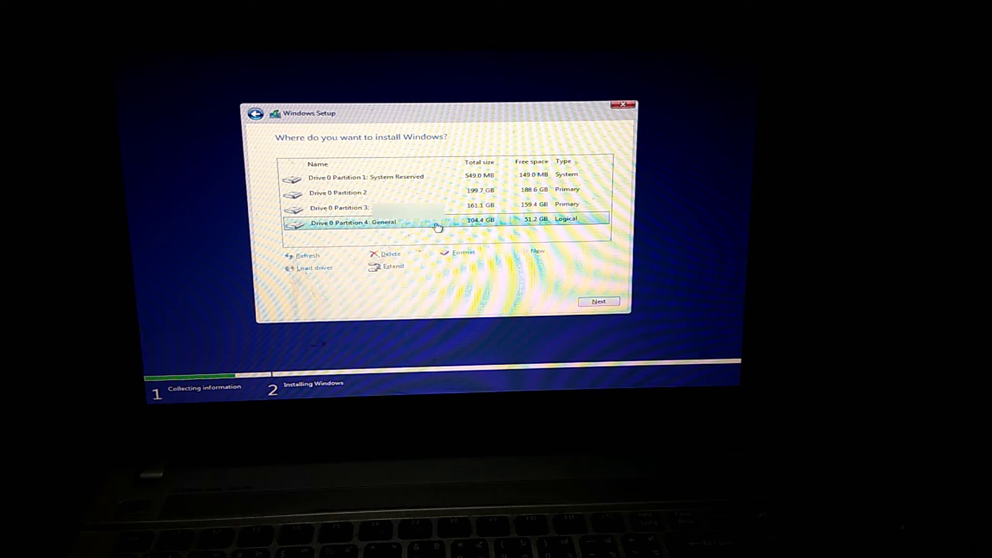
pyautogui.press('Up')
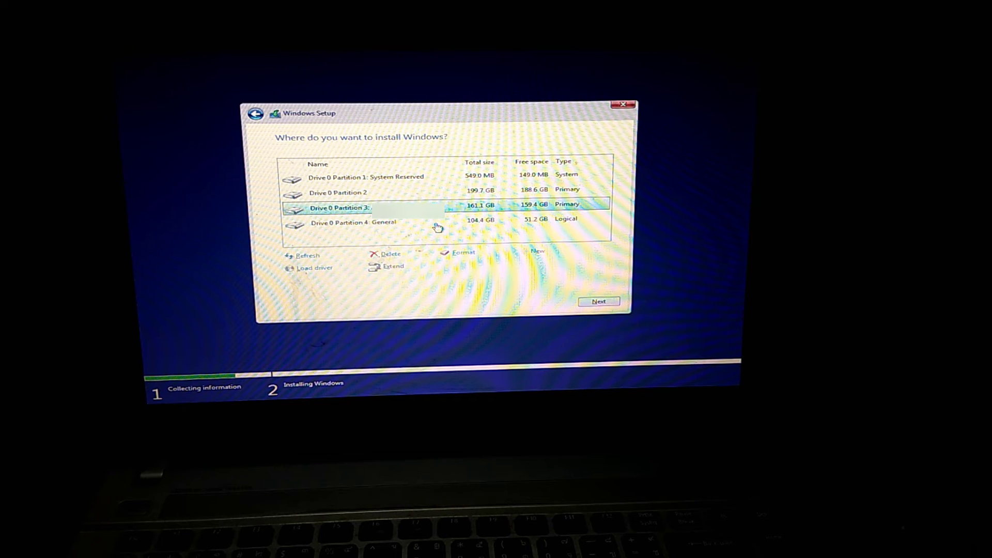
pyautogui.press('Up')
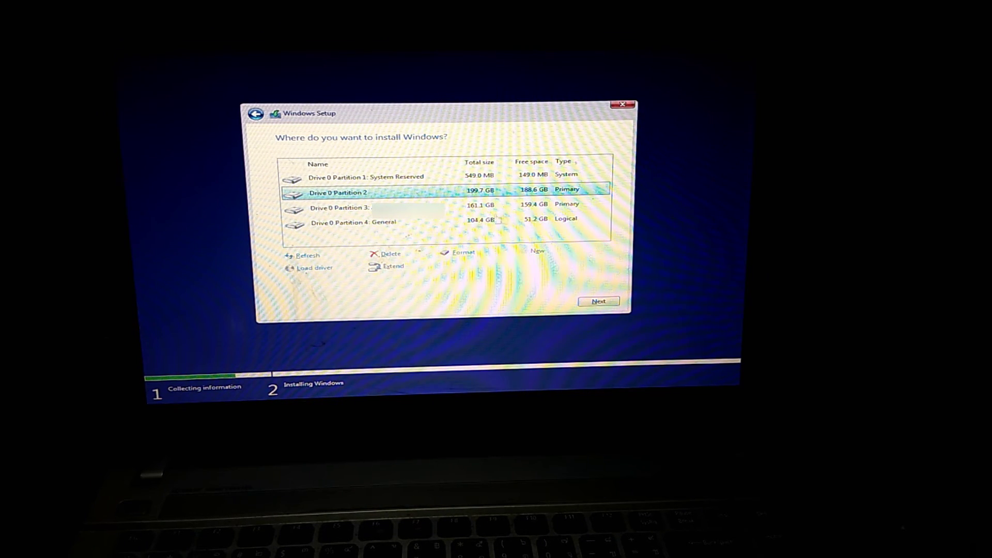
# Format Drive 0 Partition 2, confirm erasing its data, and install Windows onto it
pyautogui.click(452, 258)
pyautogui.click(527, 264)
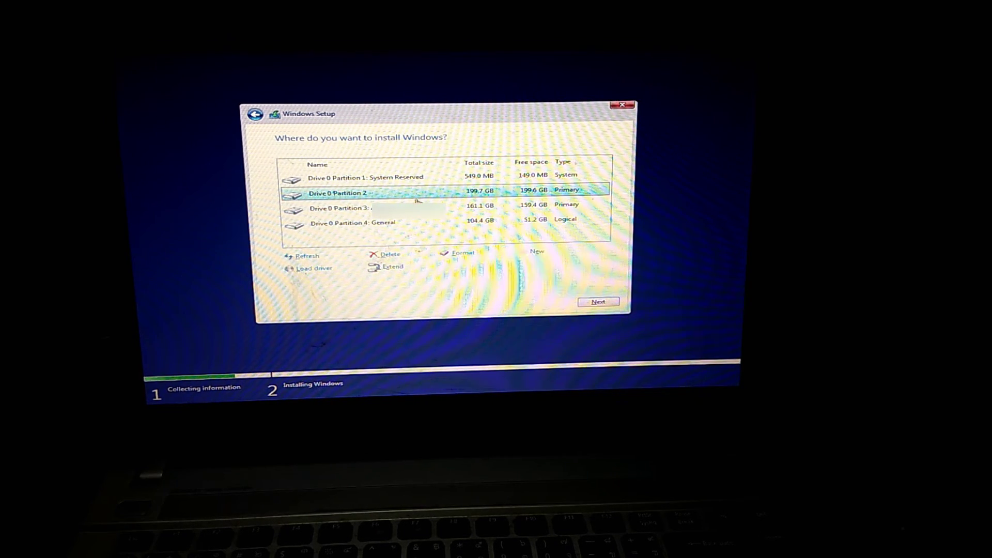
pyautogui.click(597, 302)
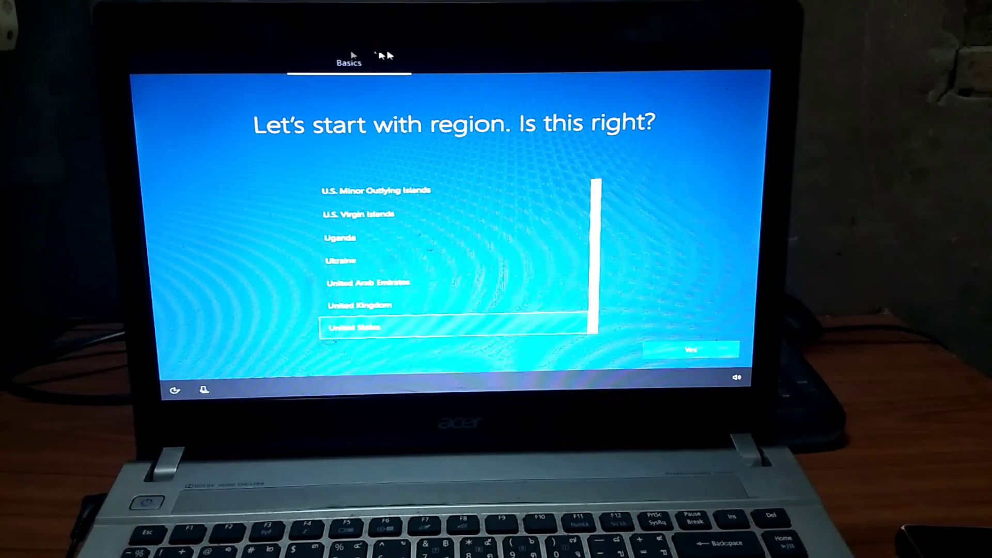
pyautogui.scroll(-2, 454, 256)
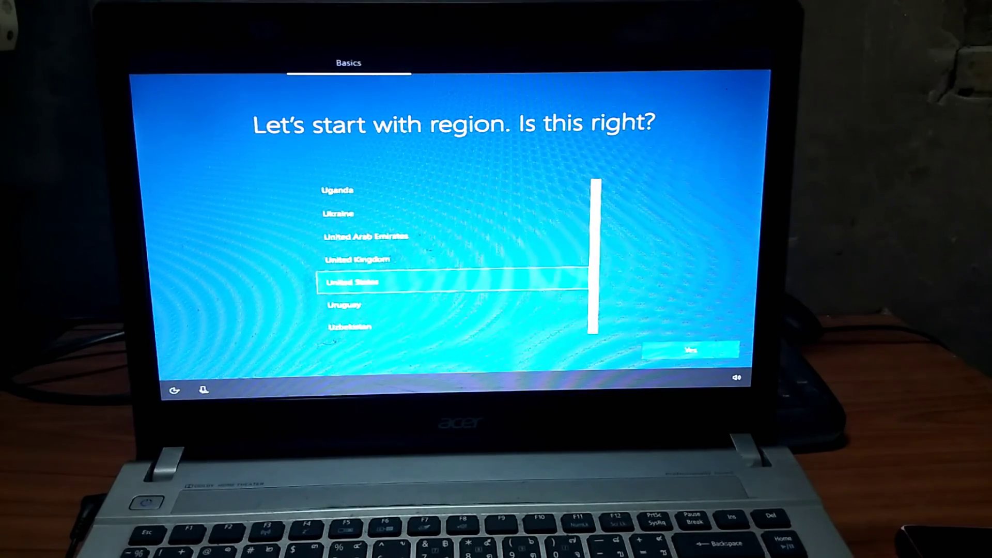
pyautogui.scroll(1, 454, 256)
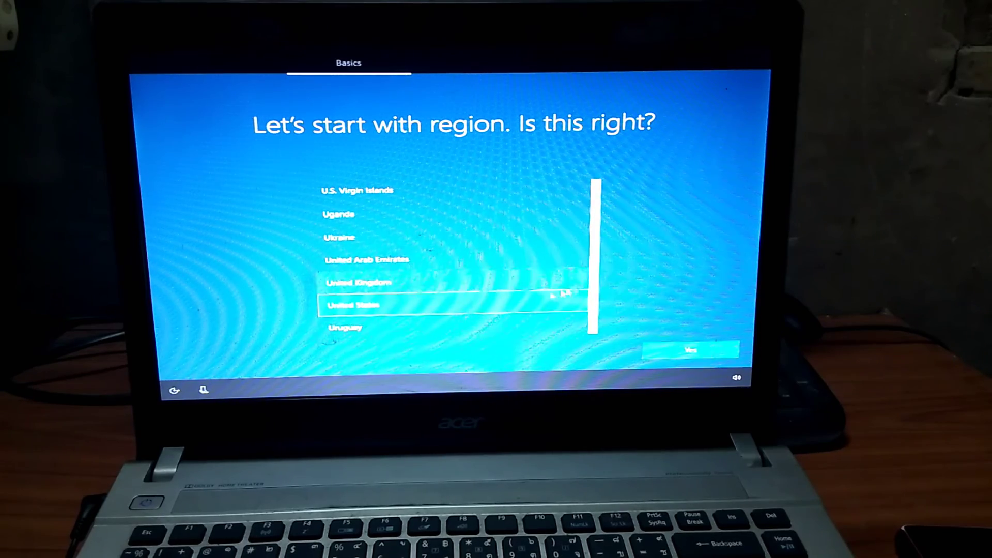
# Confirm United States as the region and keep US as the keyboard layout
pyautogui.click(693, 353)
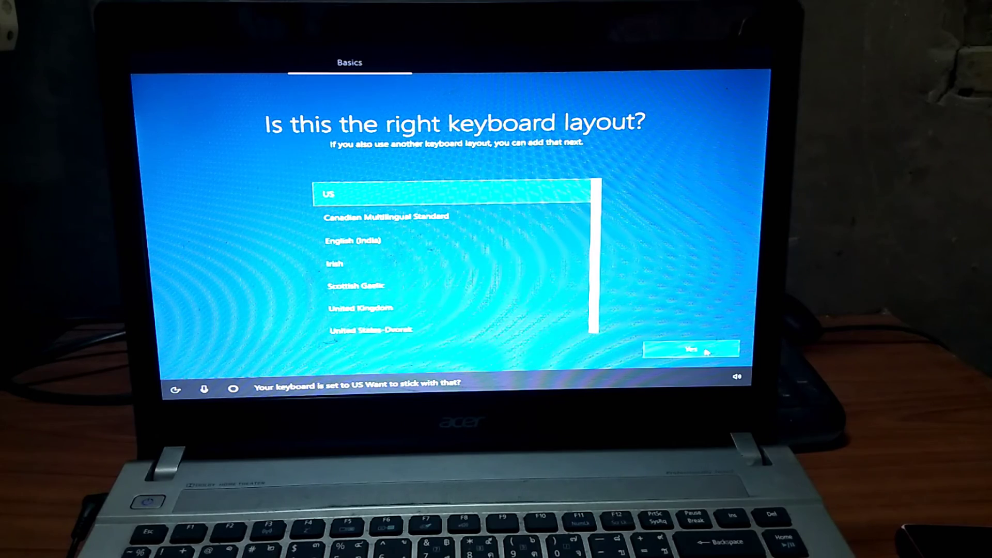
pyautogui.click(701, 353)
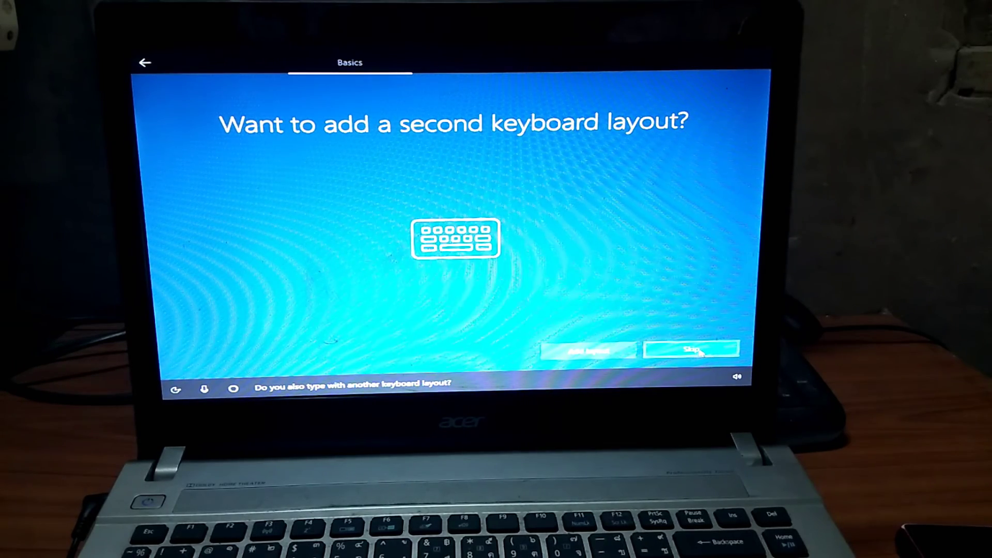
# Skip adding a second keyboard layout and skip connecting to a network
pyautogui.click(699, 352)
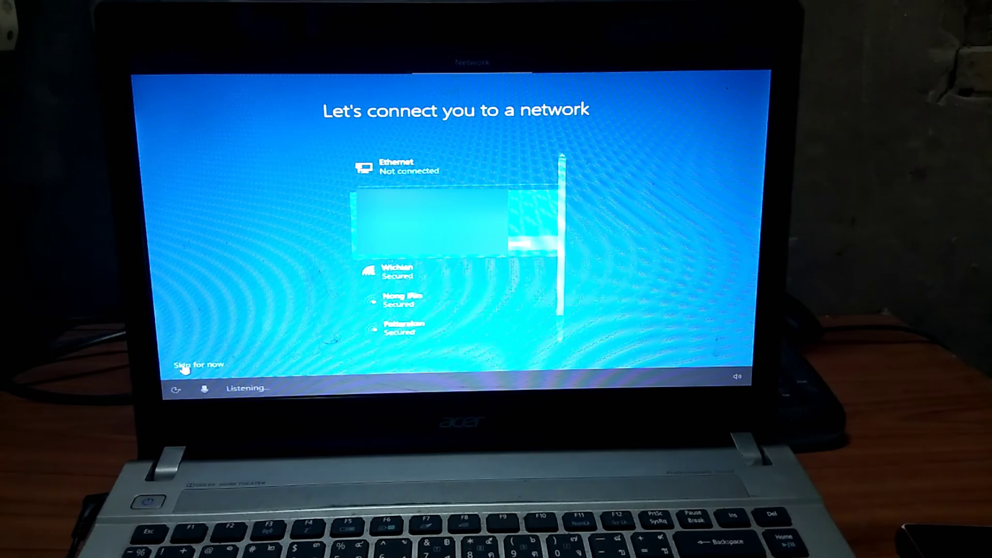
pyautogui.click(185, 368)
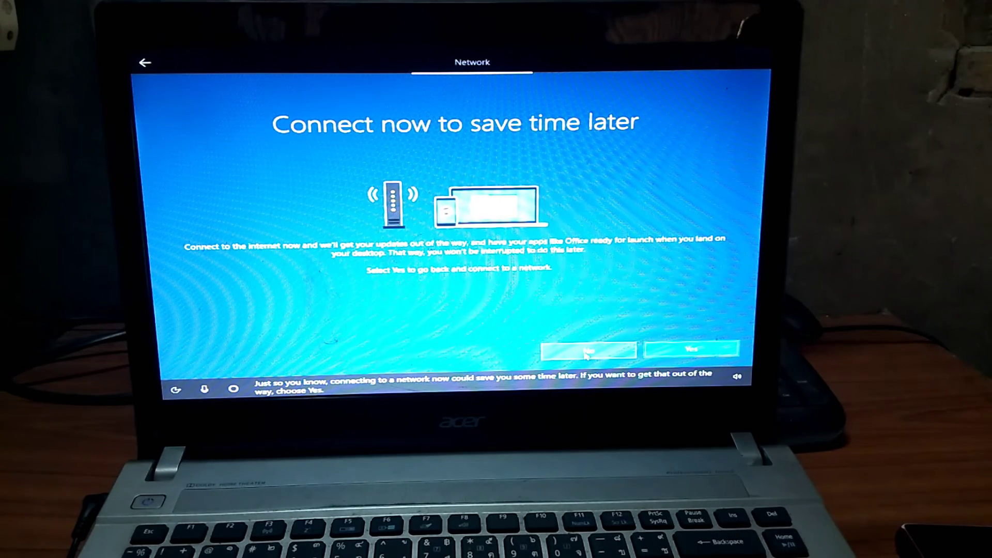
# Answer No to connecting to the internet now to save time later
pyautogui.click(586, 353)
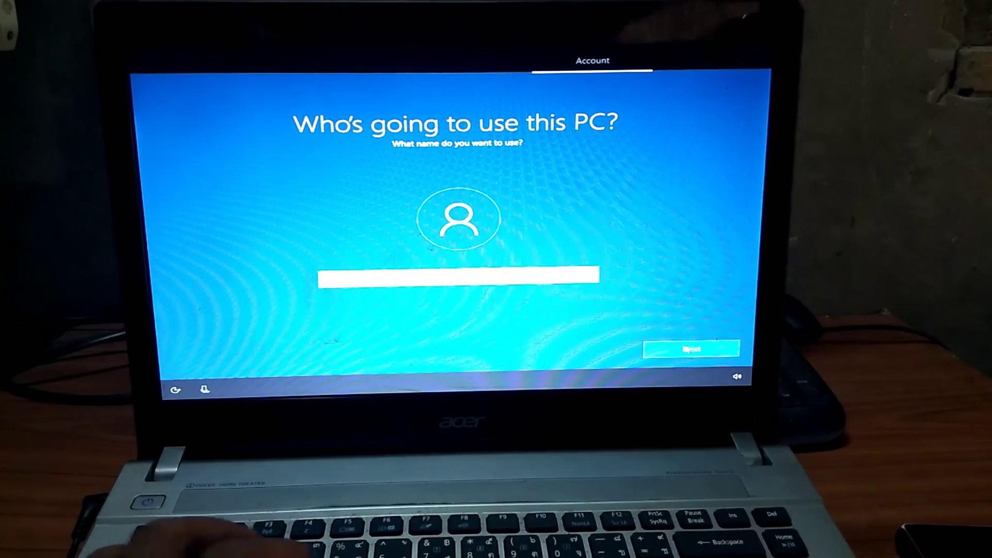
# Confirm the local account name, then enter and re-enter the account password
pyautogui.press('Return')
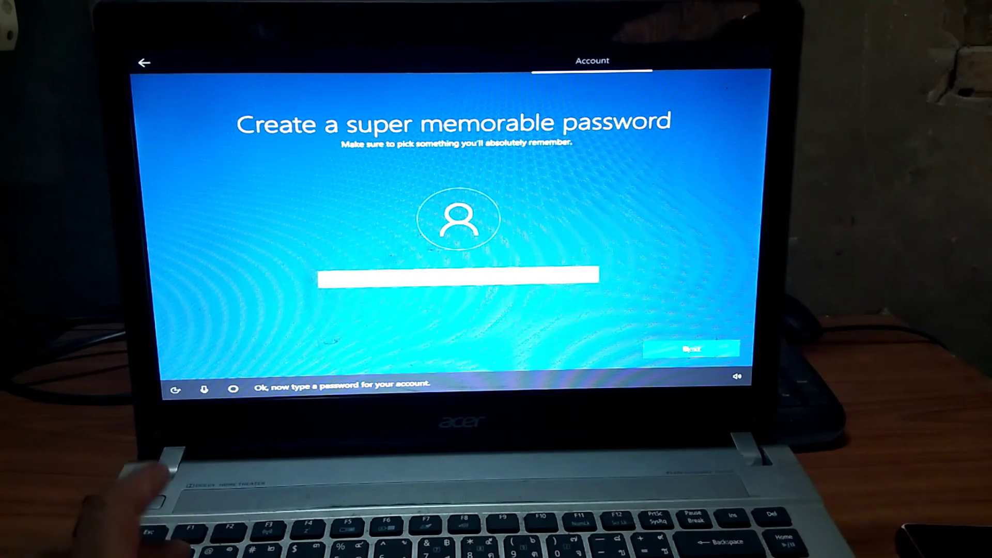
pyautogui.write('a')
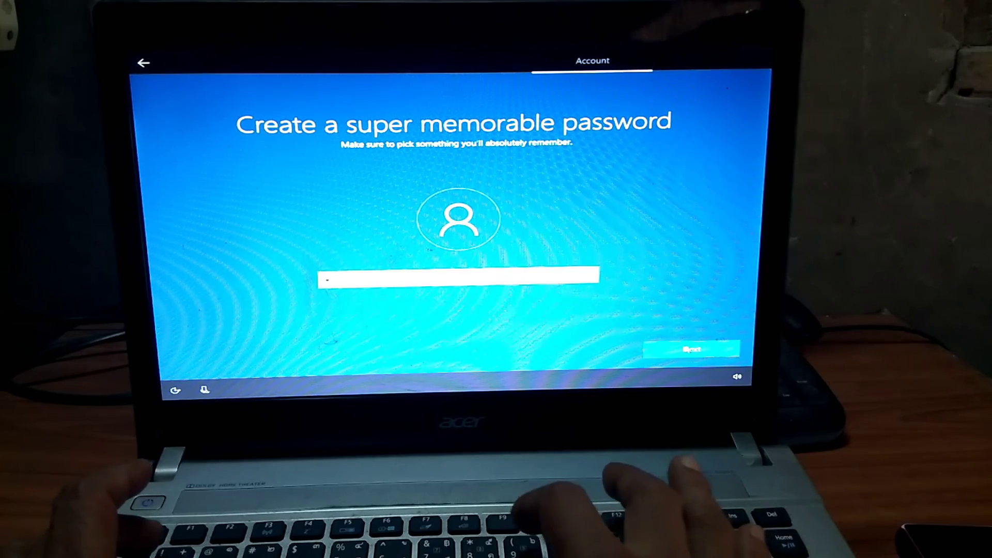
pyautogui.write('aaa')
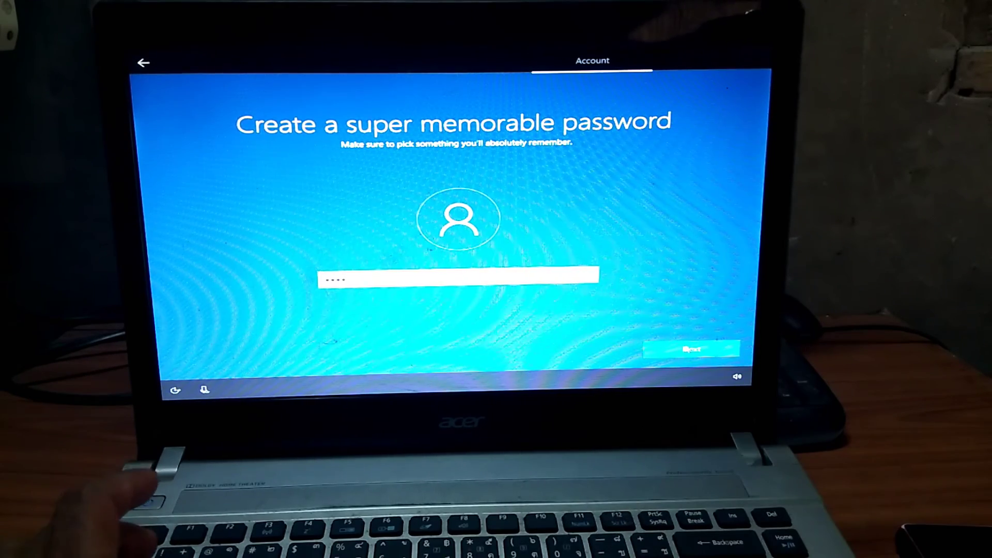
pyautogui.click(715, 351)
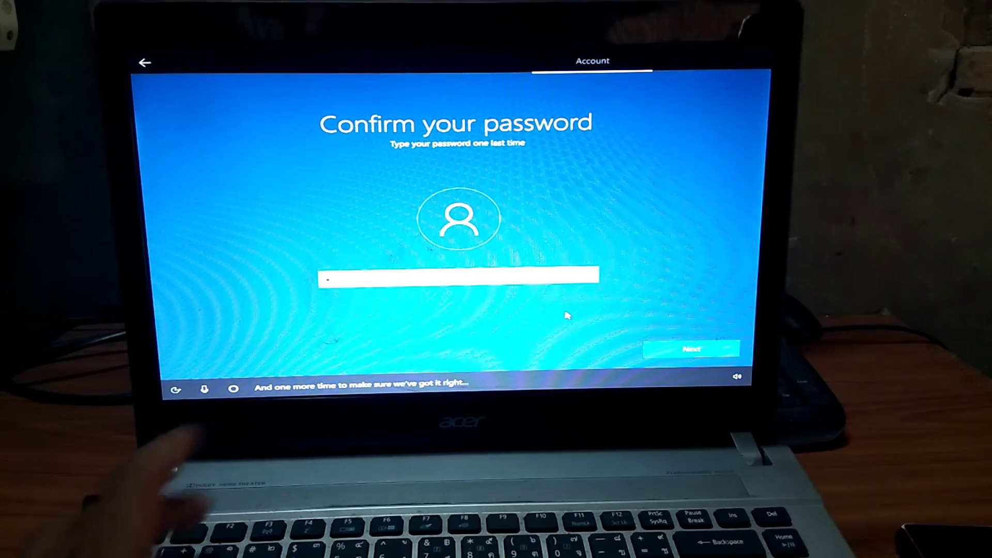
pyautogui.write('aaaa')
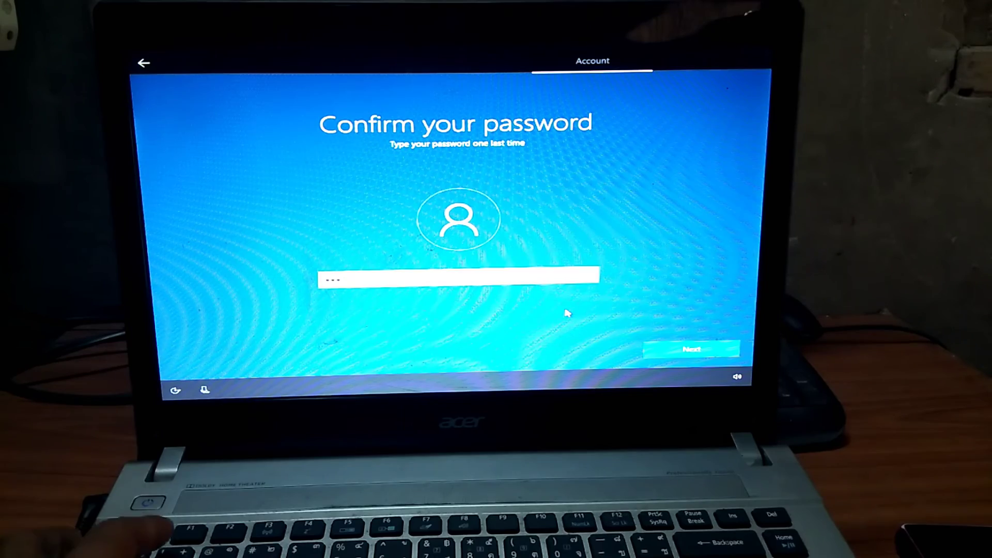
pyautogui.write('a')
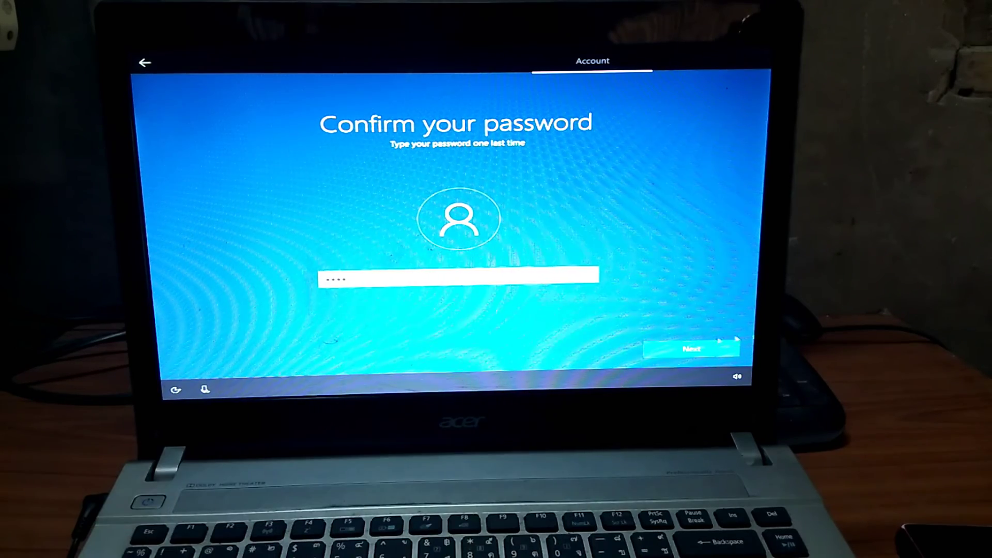
pyautogui.click(680, 350)
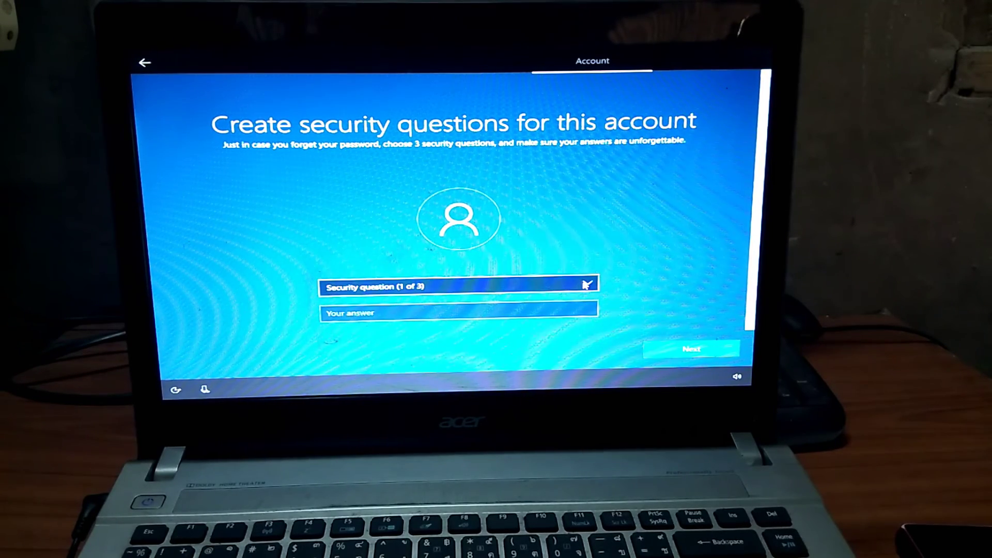
# Set the childhood nickname and oldest cousin security questions with their answers
pyautogui.click(584, 286)
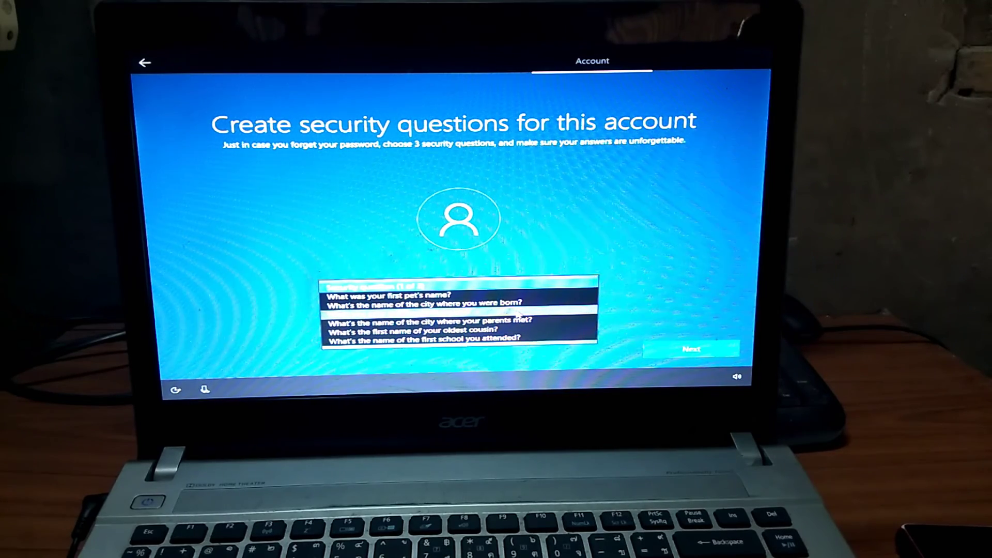
pyautogui.click(518, 313)
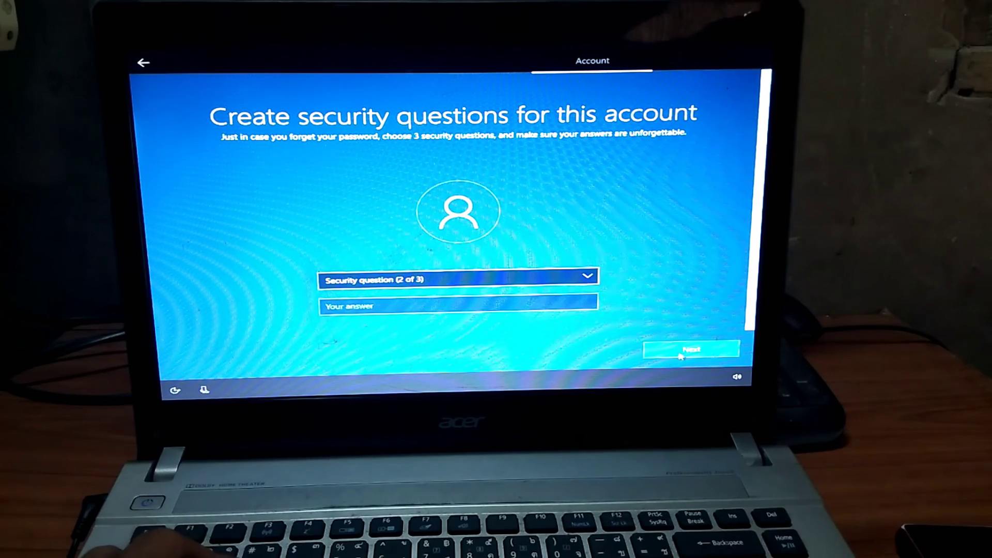
pyautogui.click(543, 278)
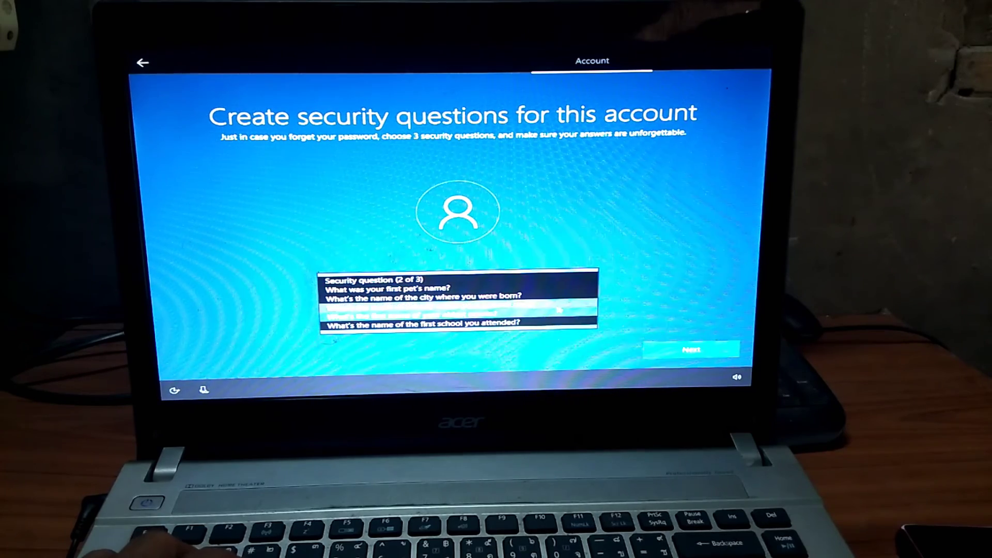
pyautogui.click(505, 313)
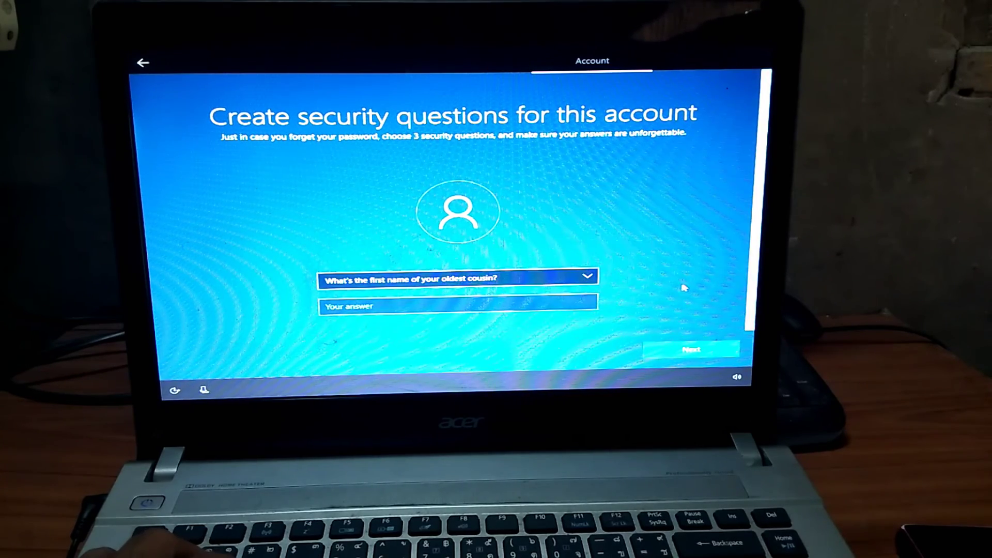
pyautogui.click(362, 306)
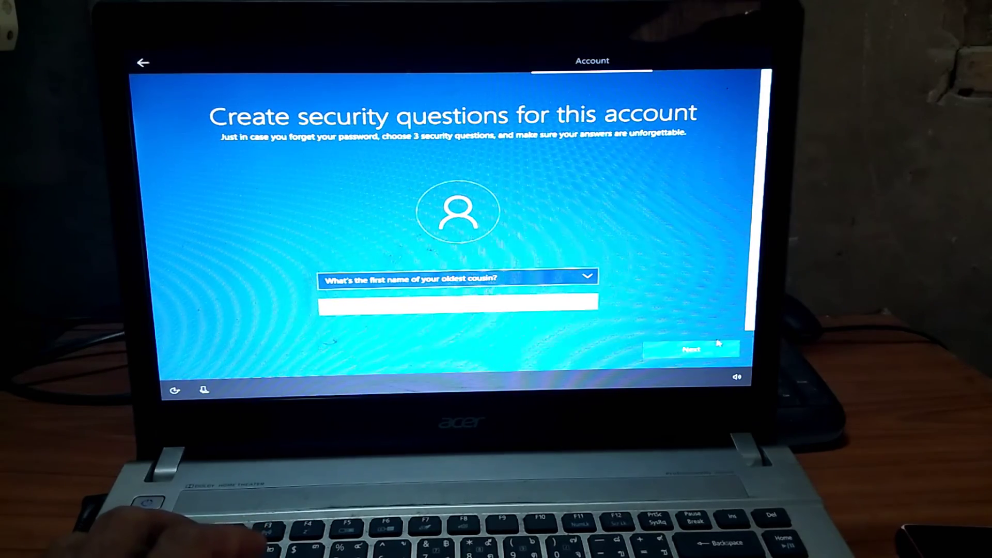
pyautogui.click(692, 351)
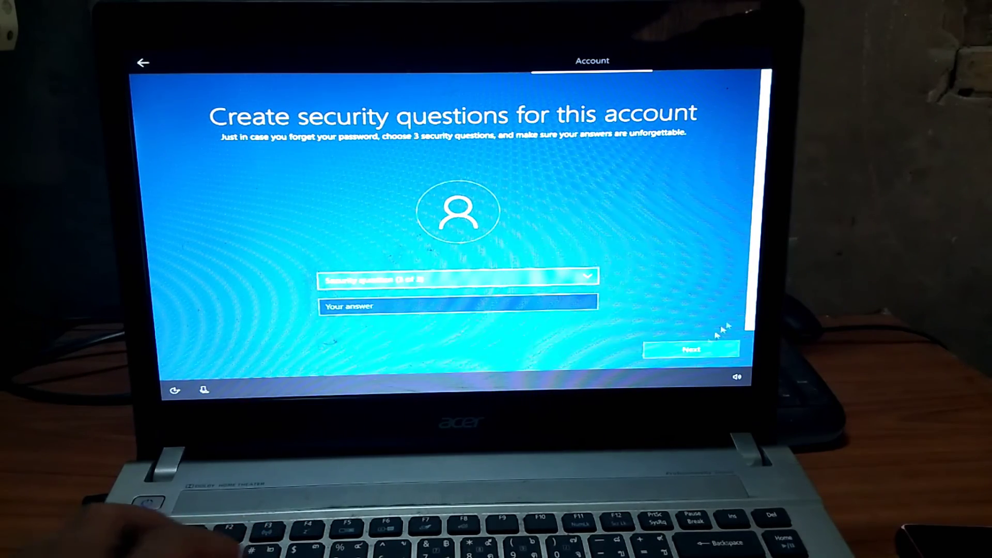
# Set the first pet's name security question with its answer and continue
pyautogui.click(488, 280)
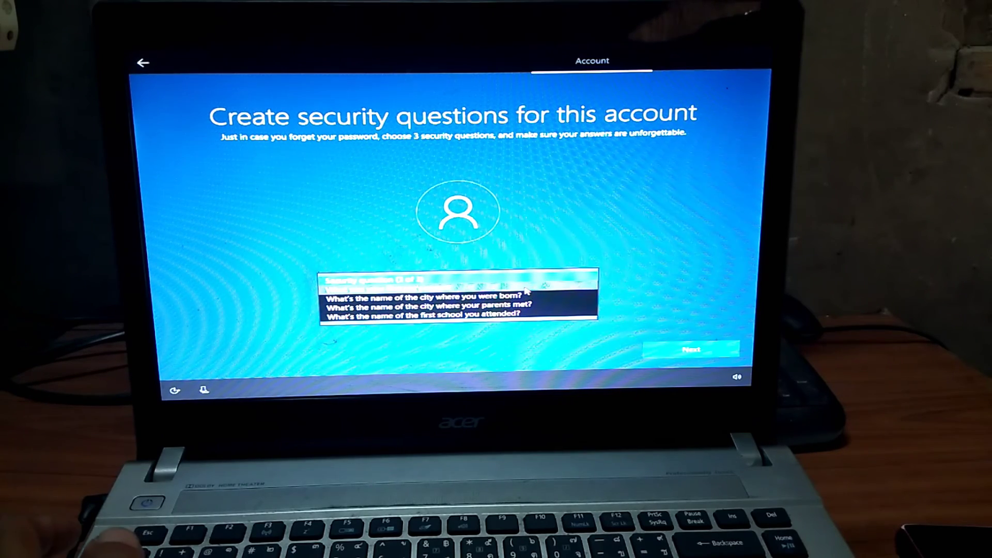
pyautogui.click(526, 292)
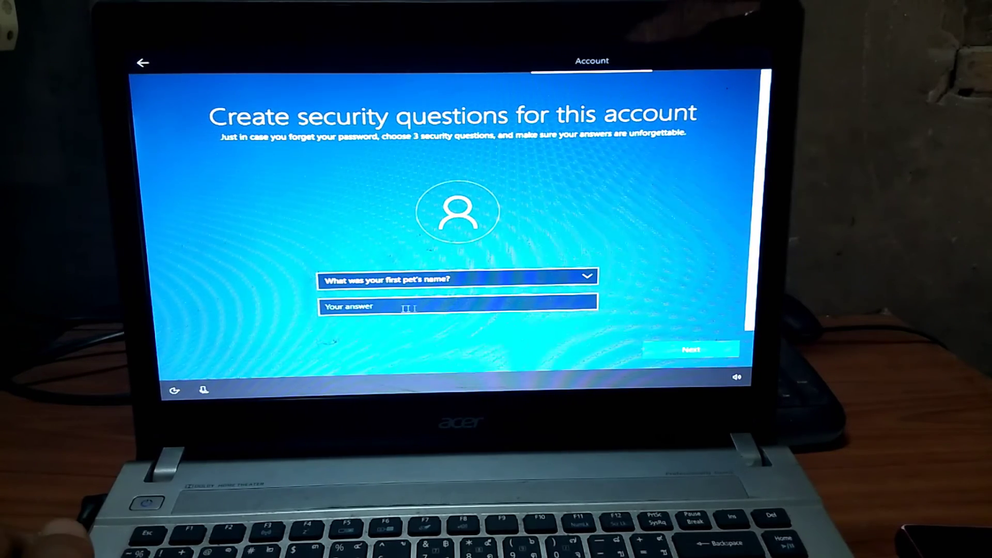
pyautogui.click(408, 308)
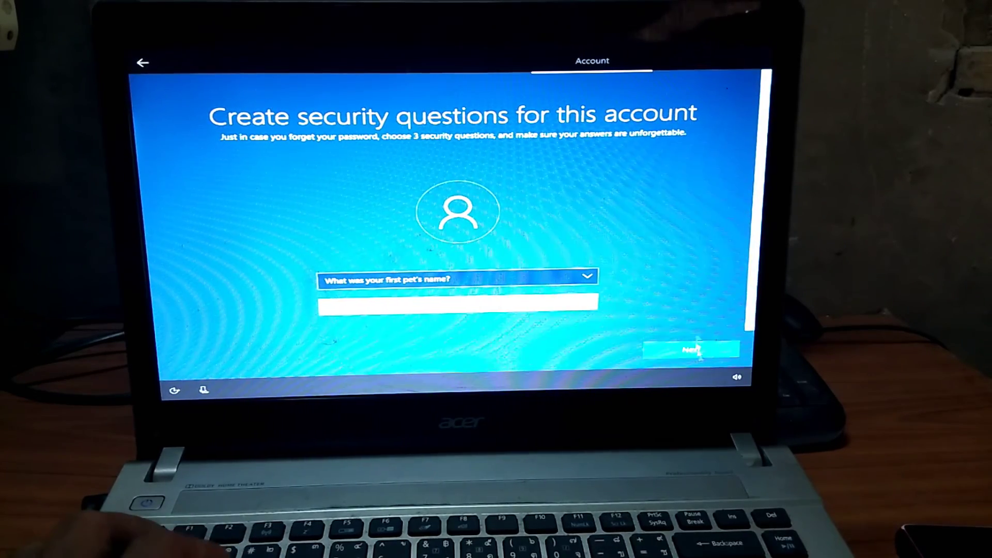
pyautogui.click(698, 351)
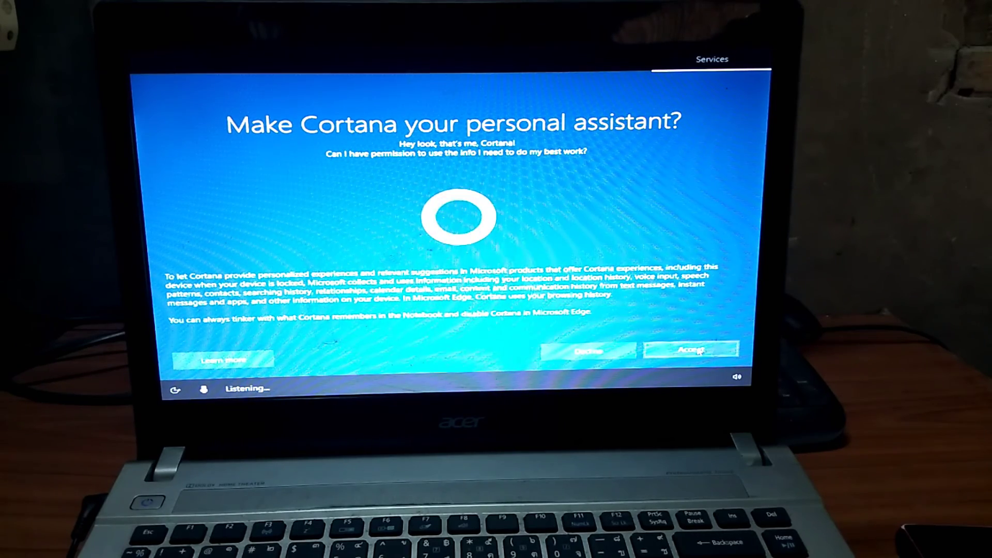
# Accept Cortana, turn on activity history, and accept the recommended privacy settings
pyautogui.click(700, 350)
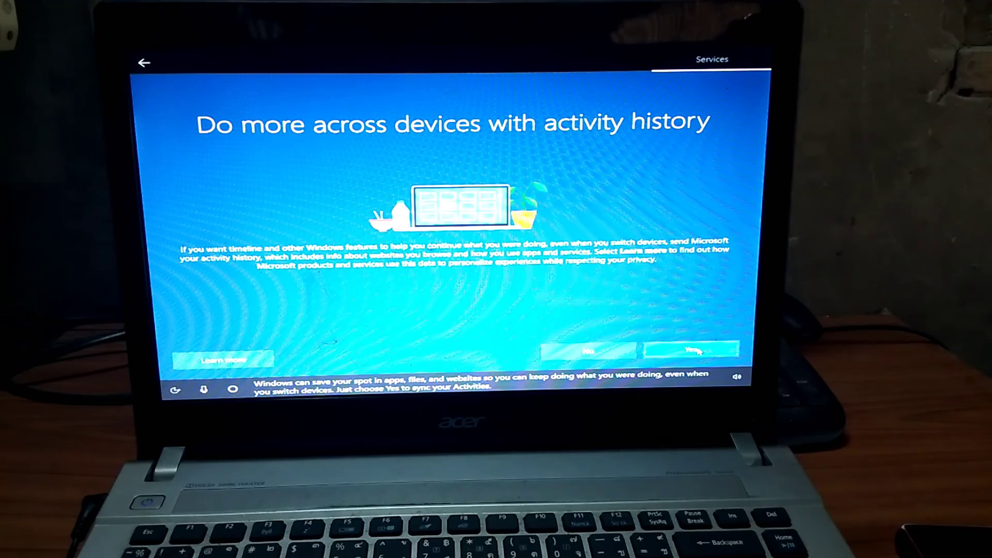
pyautogui.click(698, 350)
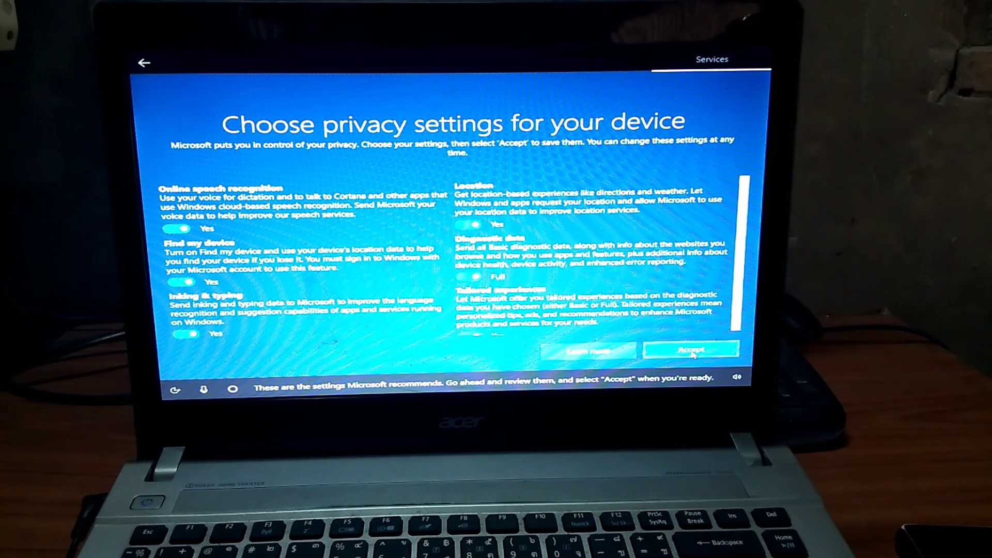
pyautogui.click(693, 351)
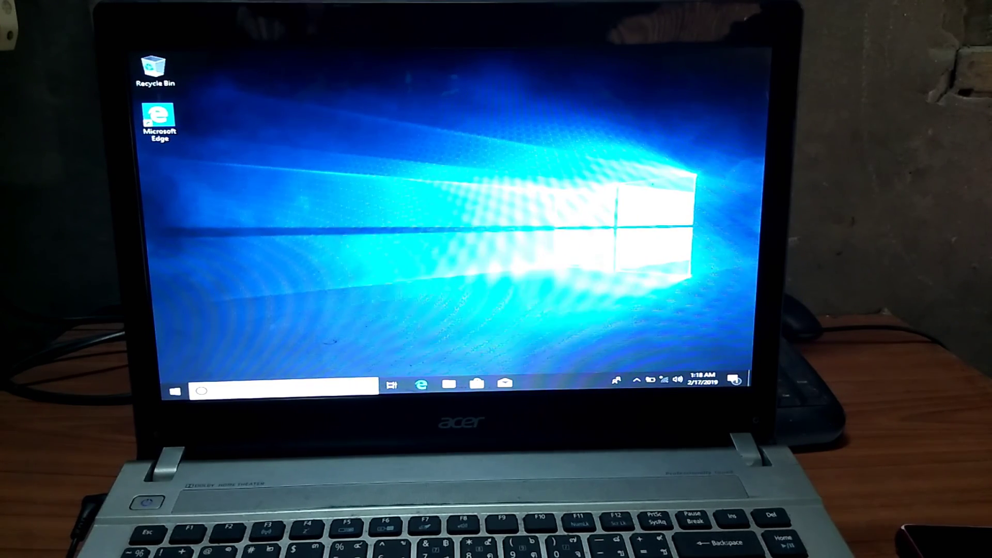
# Open the shortcut menu on an empty area of the new desktop
pyautogui.moveTo(359, 138); pyautogui.dragTo(398, 159)
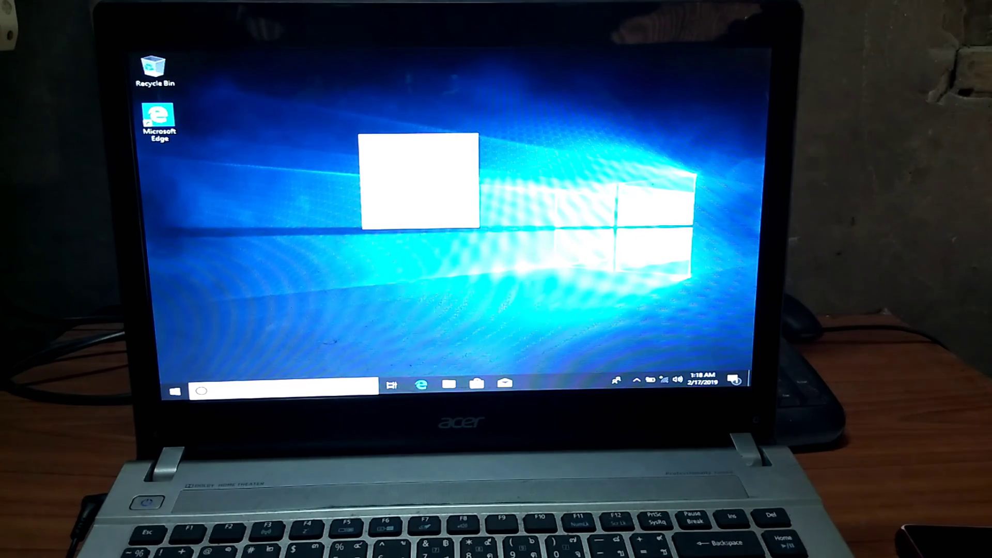
pyautogui.rightClick(397, 159)
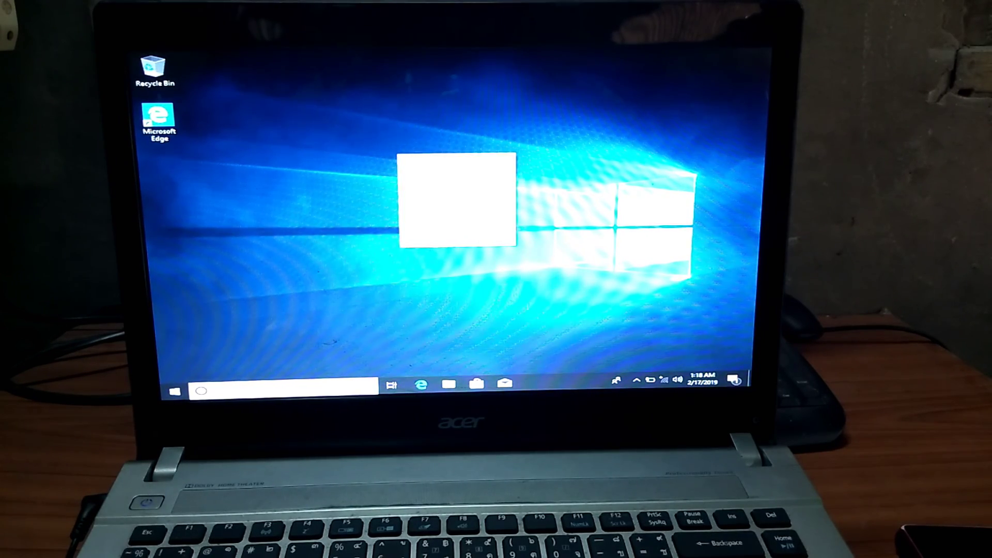